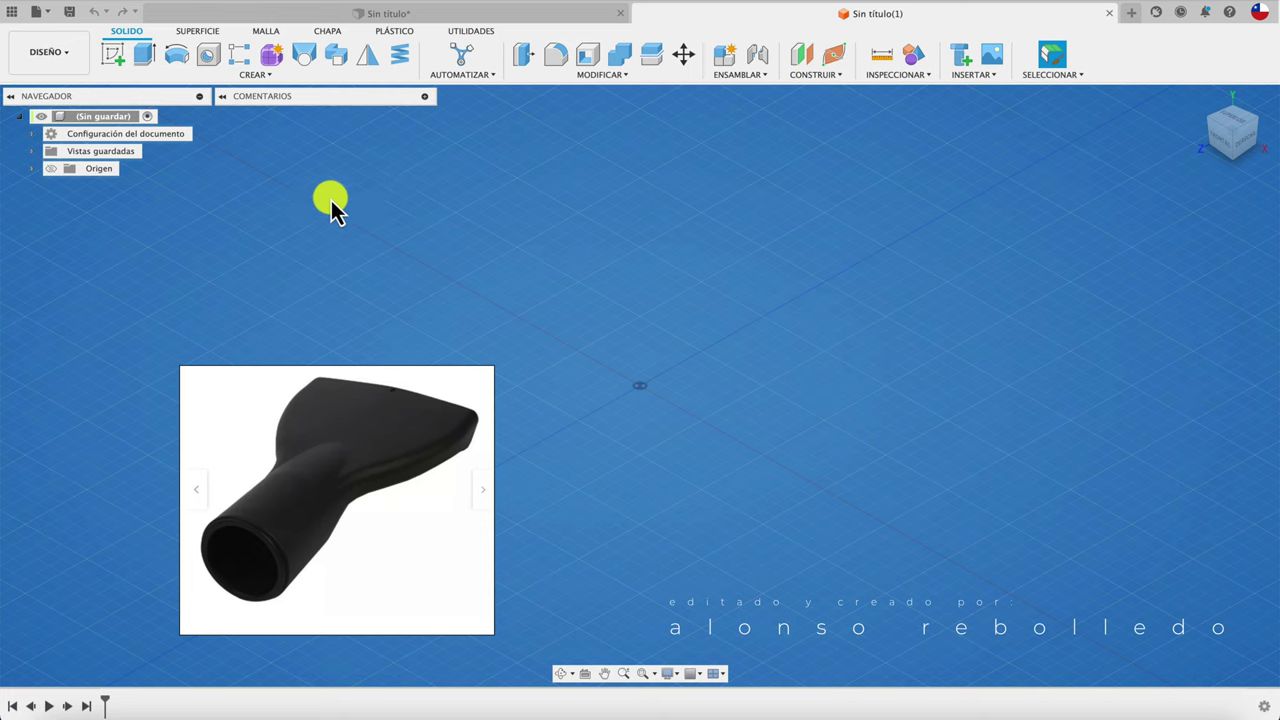
Turn on visibility of the Origin folder in the Browser to display the planes and axes.
left_click(50, 168)
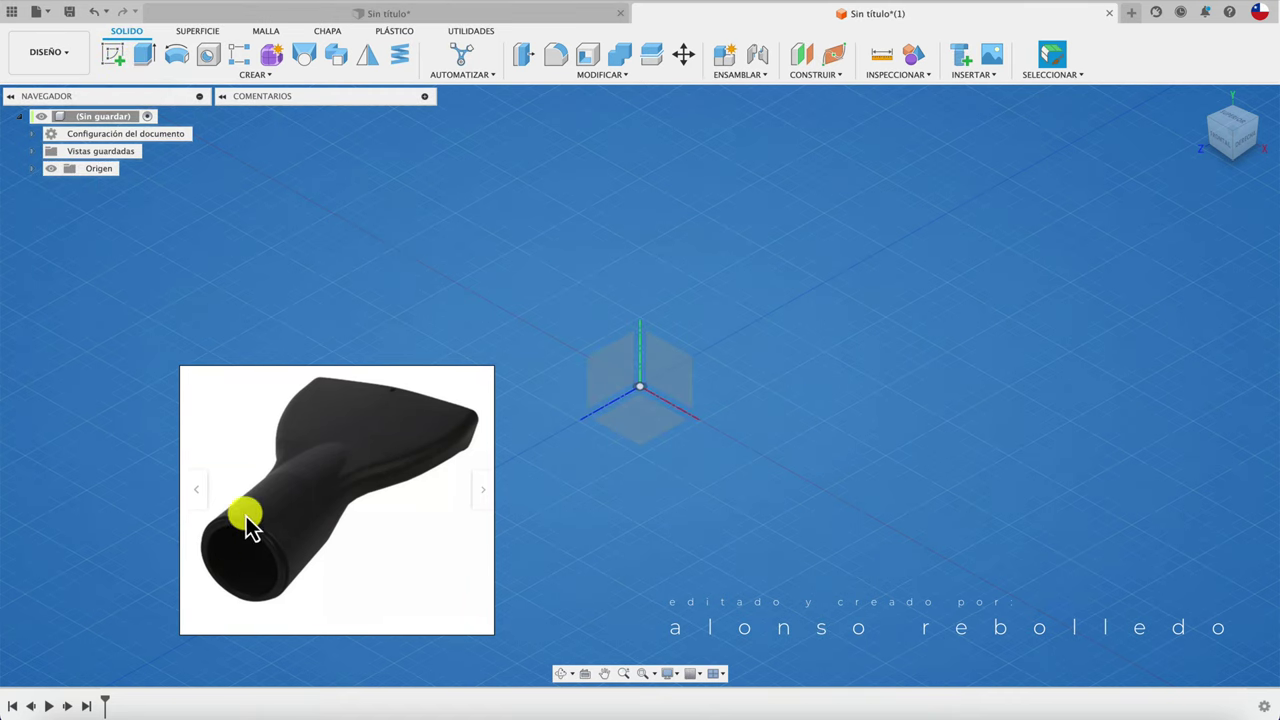
Sketch a 32 mm diameter circle centred at the origin on the front plane.
left_click(108, 52)
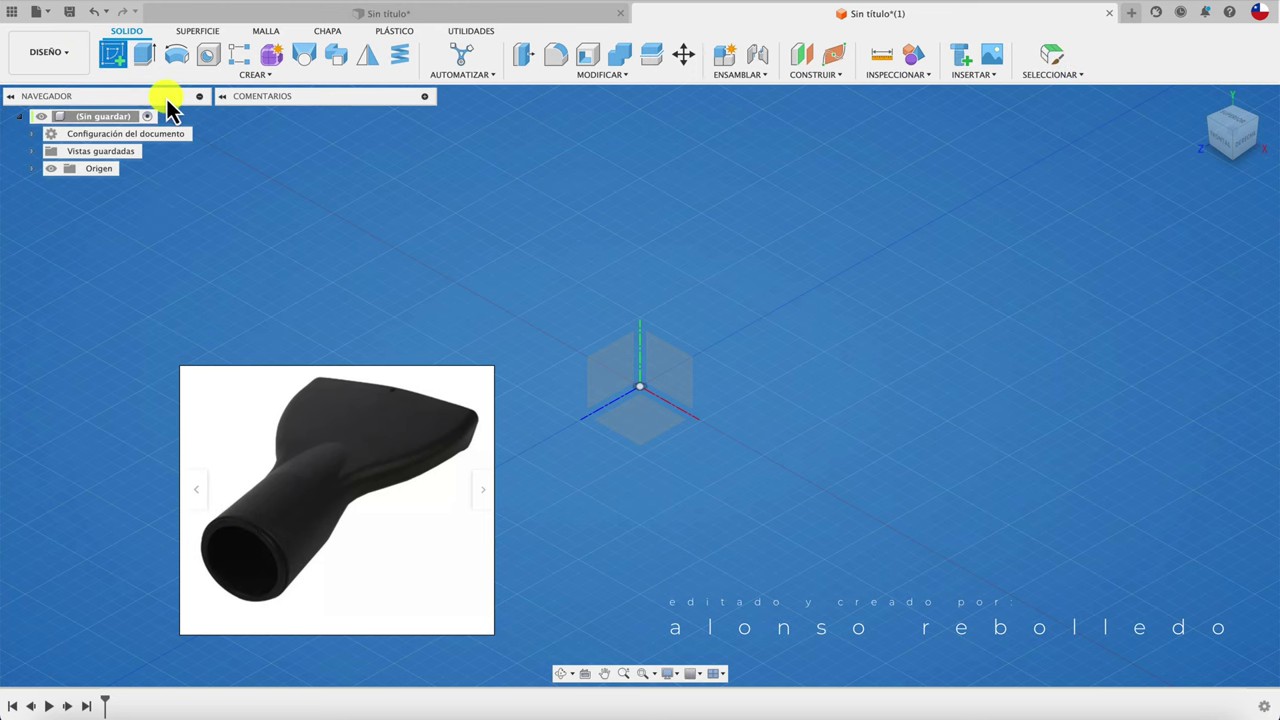
left_click(673, 388)
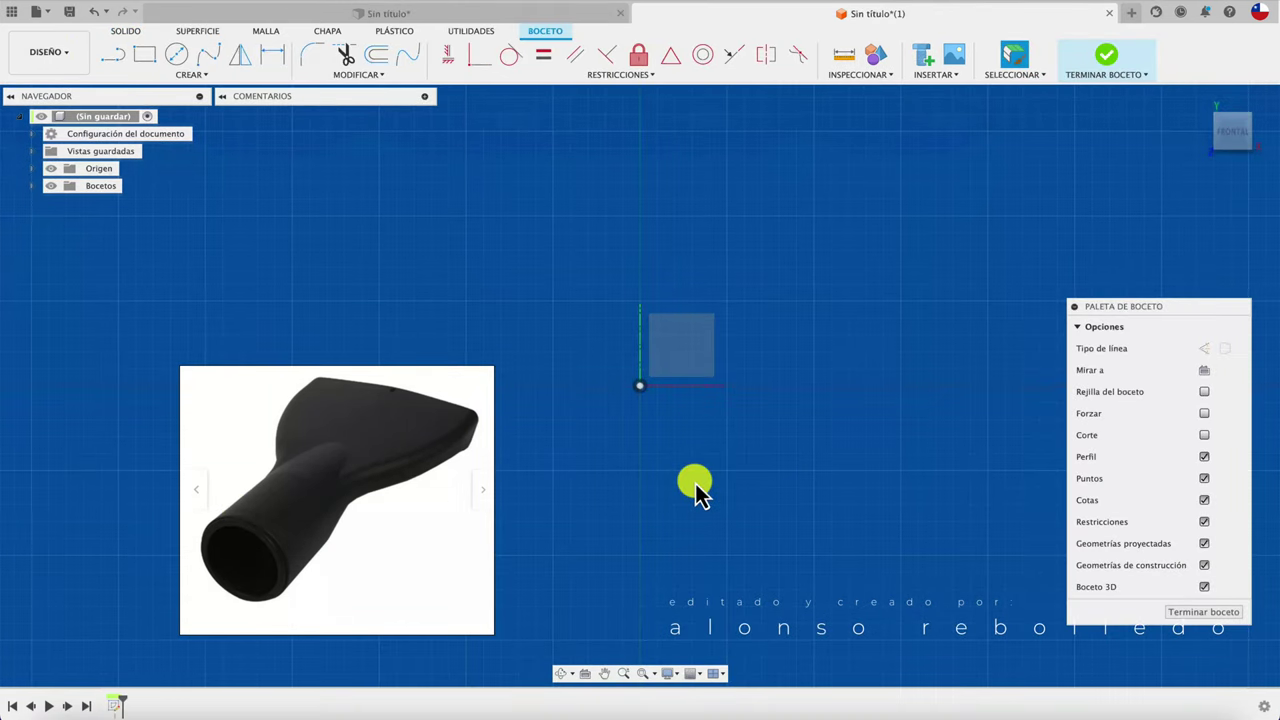
key("c")
left_click(640, 386)
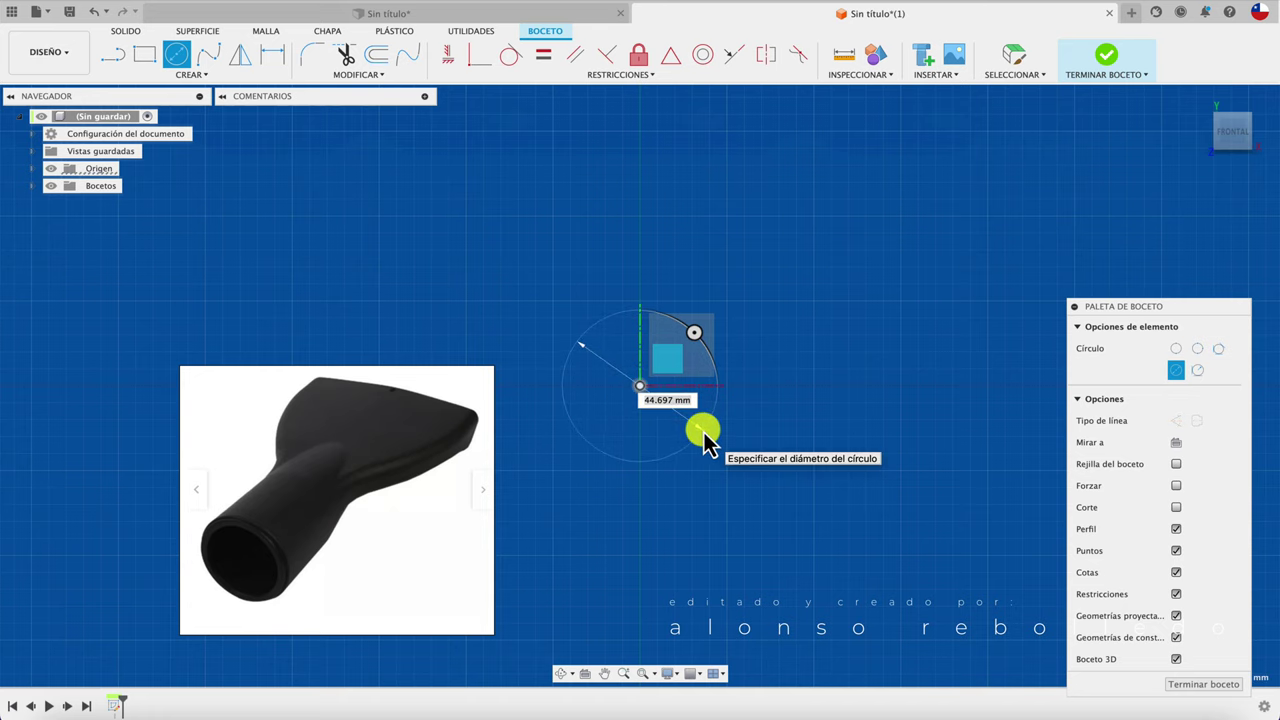
type("32")
key("Return")
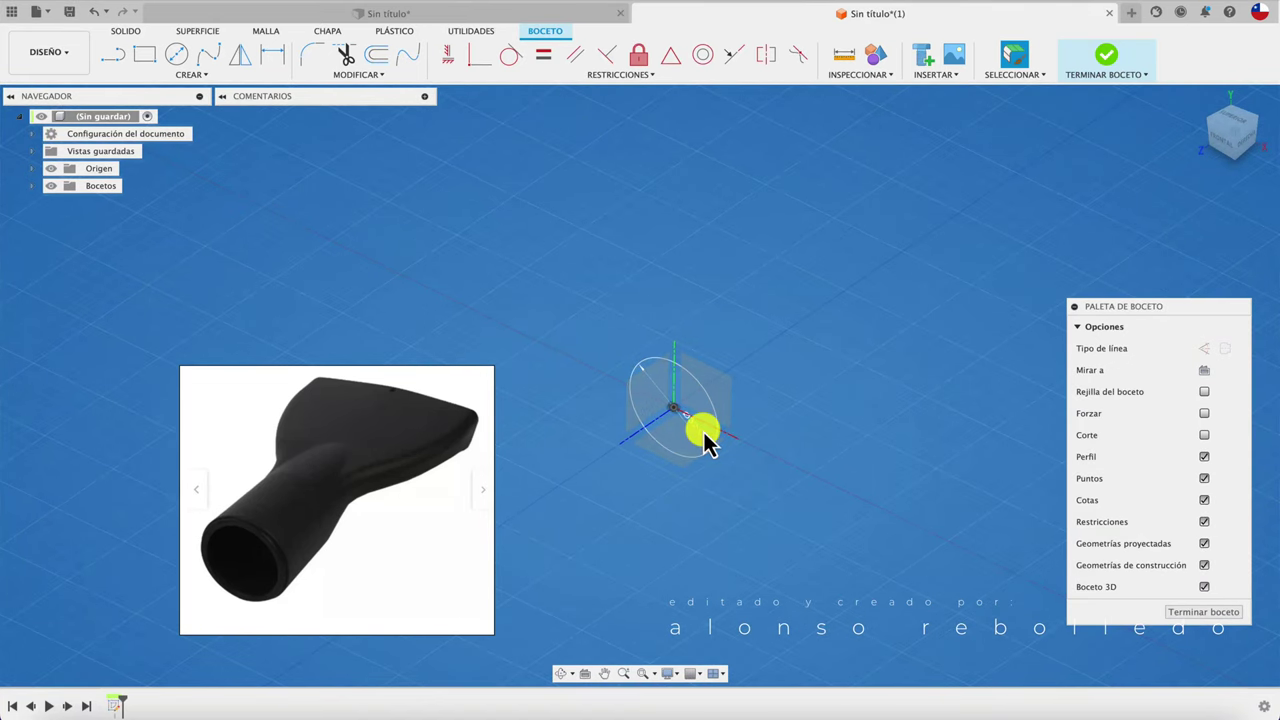
Extrude the circle 35 mm into a new cylinder body.
key("e")
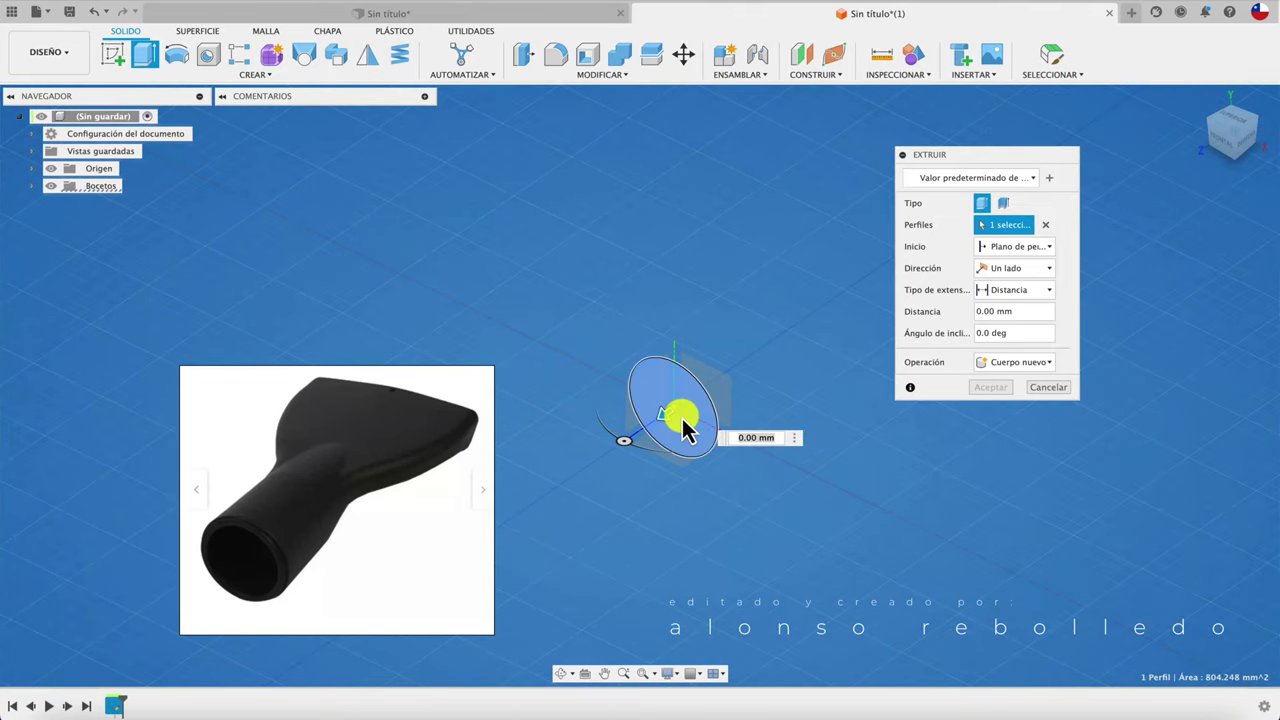
mouse_move(669, 420)
left_mouse_down()
mouse_move(600, 465)
mouse_move(614, 543)
left_mouse_up()
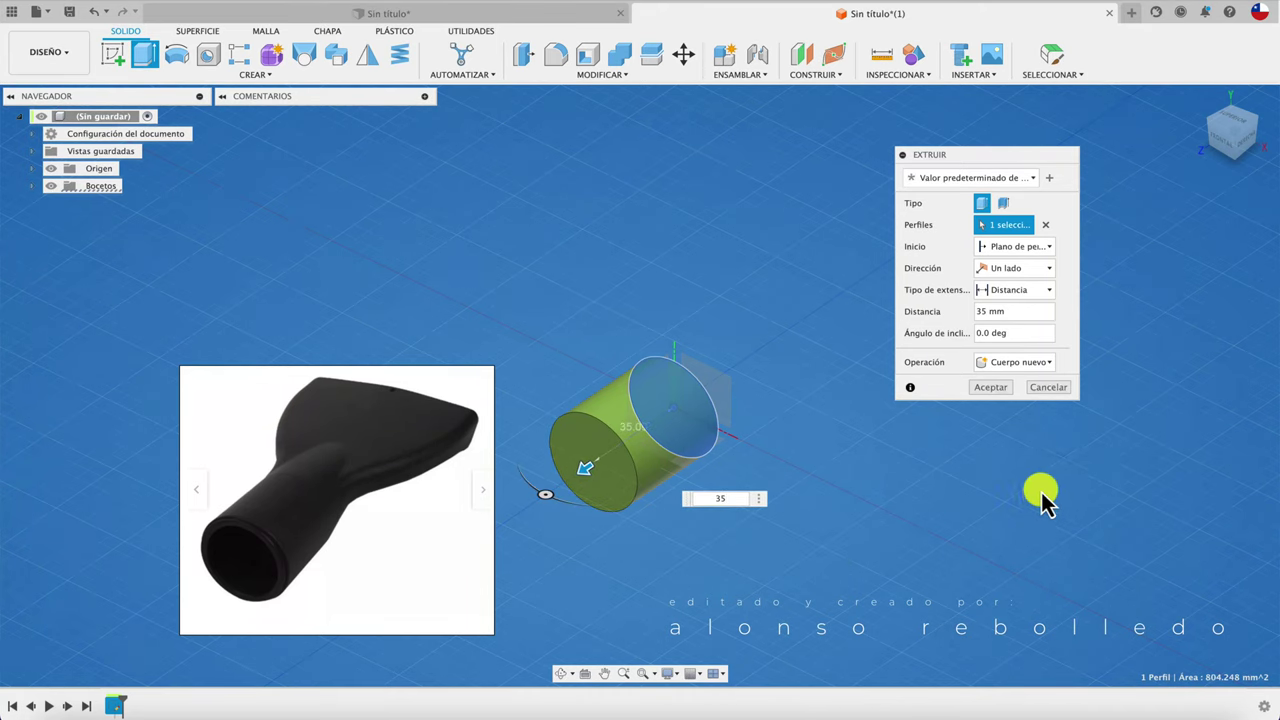
left_click(992, 388)
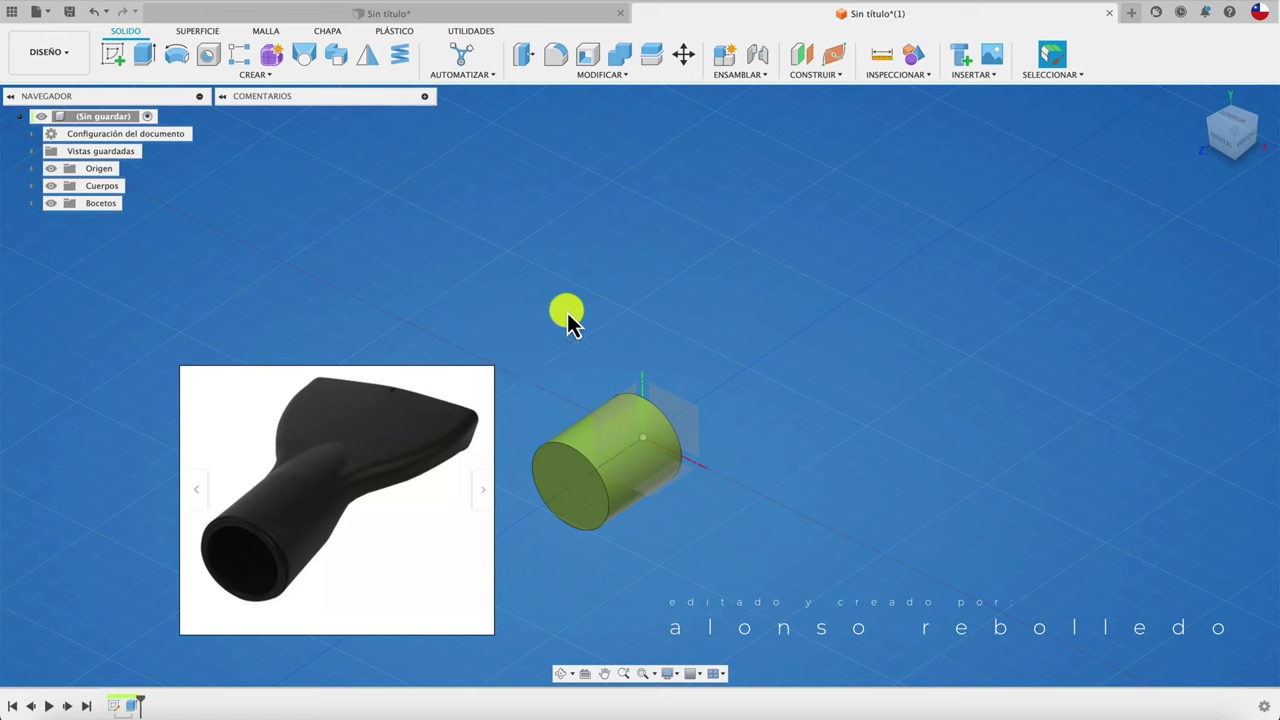
Create an offset construction plane at -70 mm from the XY origin plane.
left_click(826, 78)
left_click(817, 89)
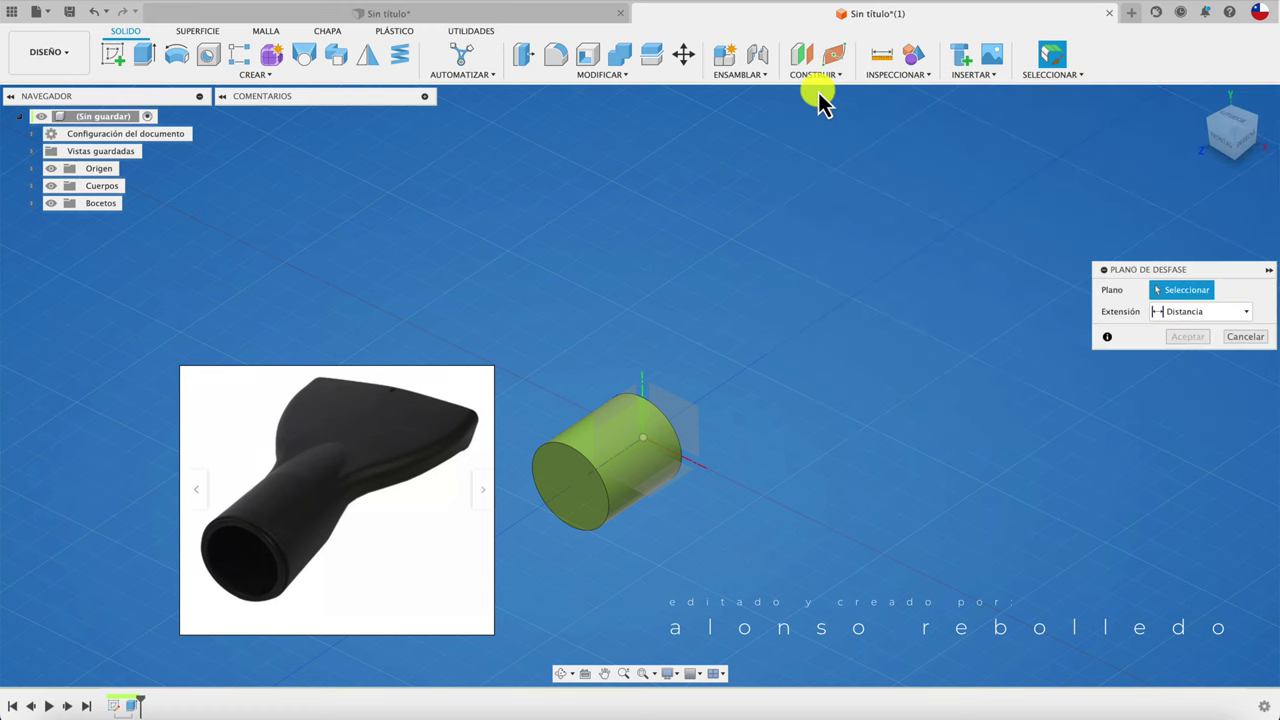
left_click(694, 416)
left_click_drag(689, 429, 898, 292)
type("-1")
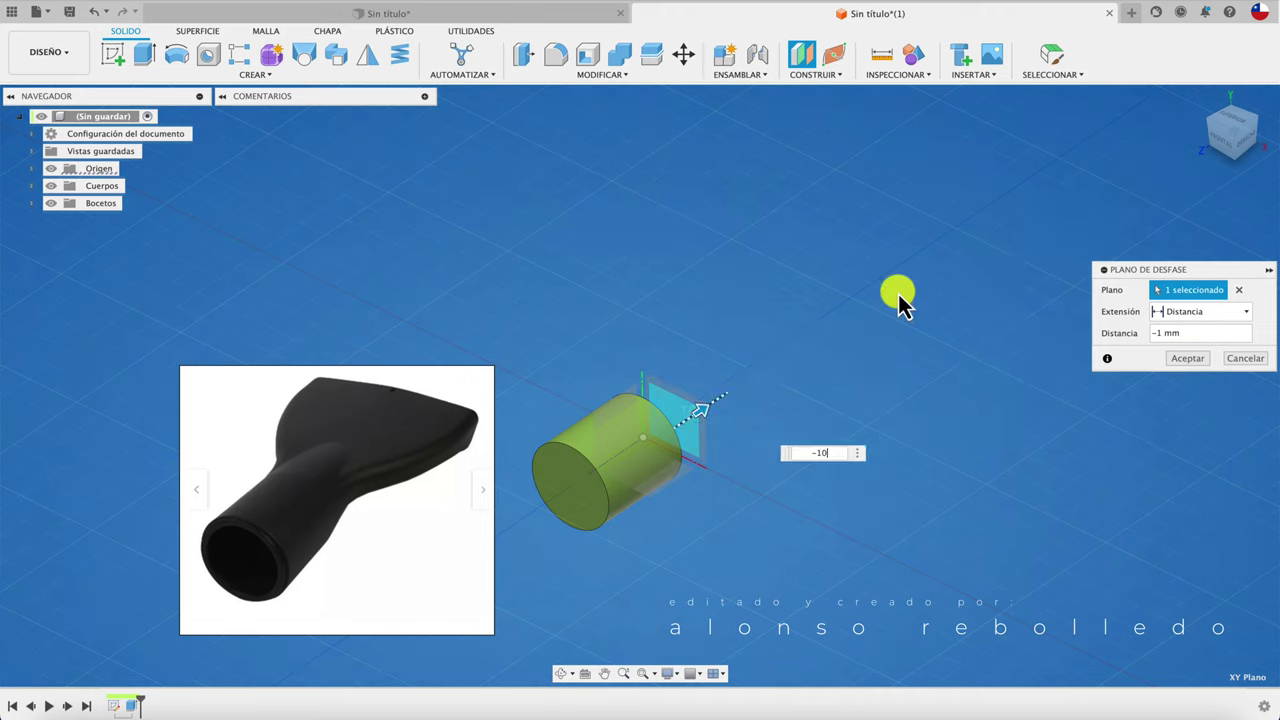
type("00")
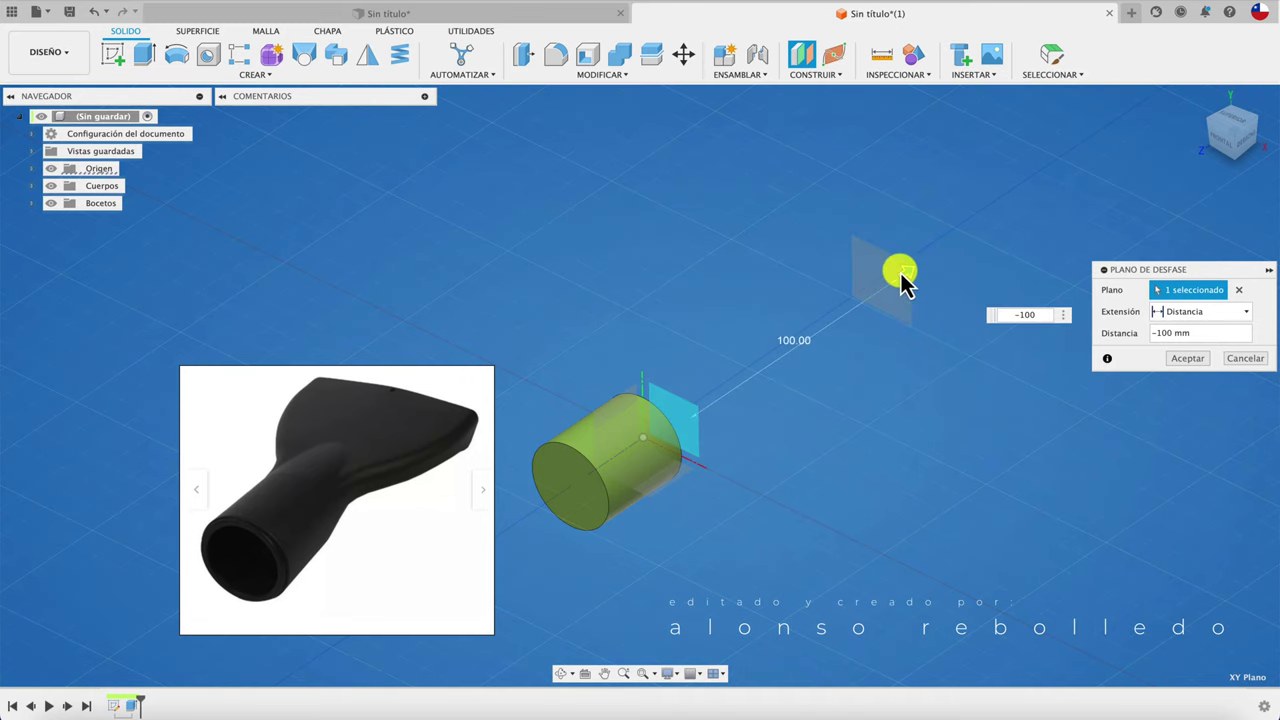
left_click_drag(903, 274, 845, 318)
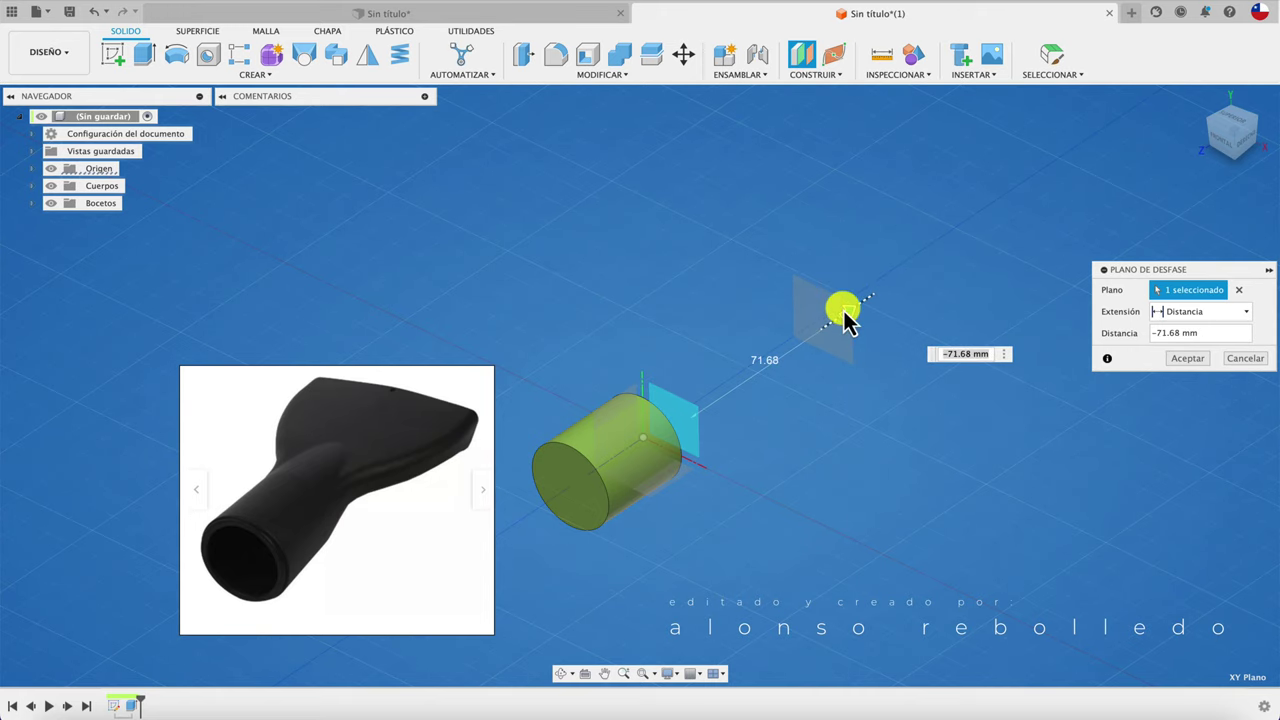
type("0")
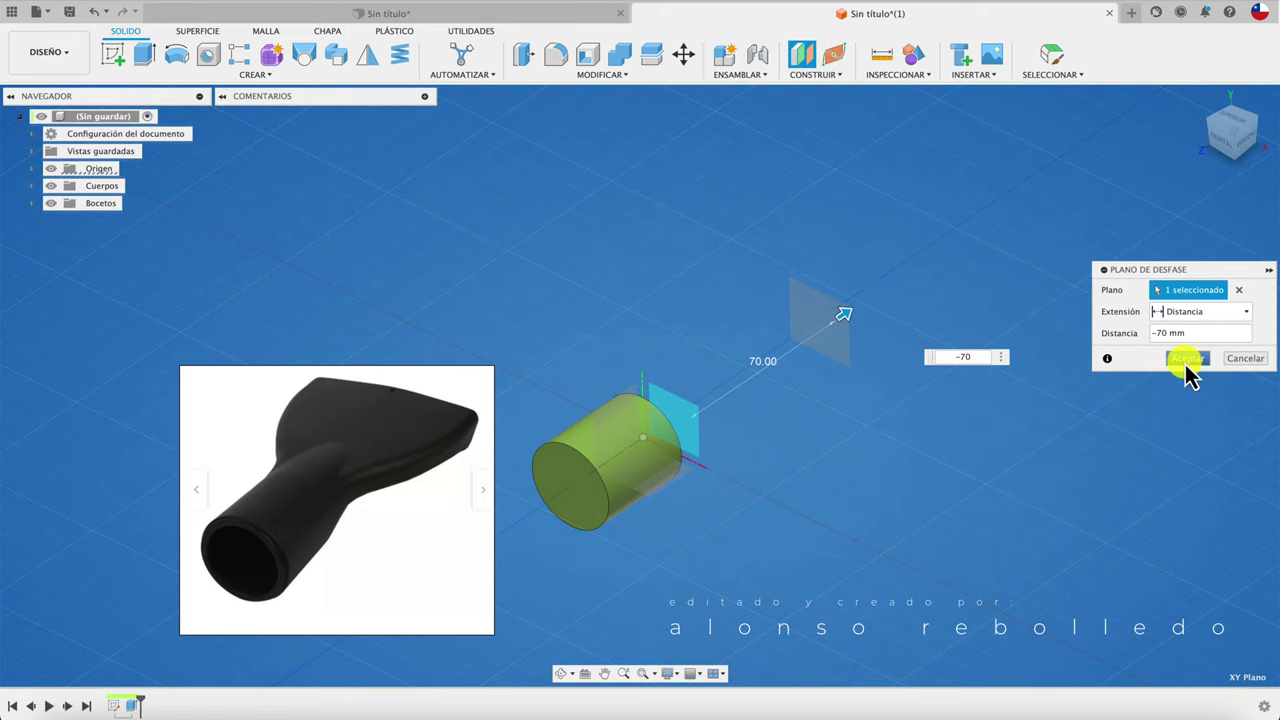
left_click(1188, 358)
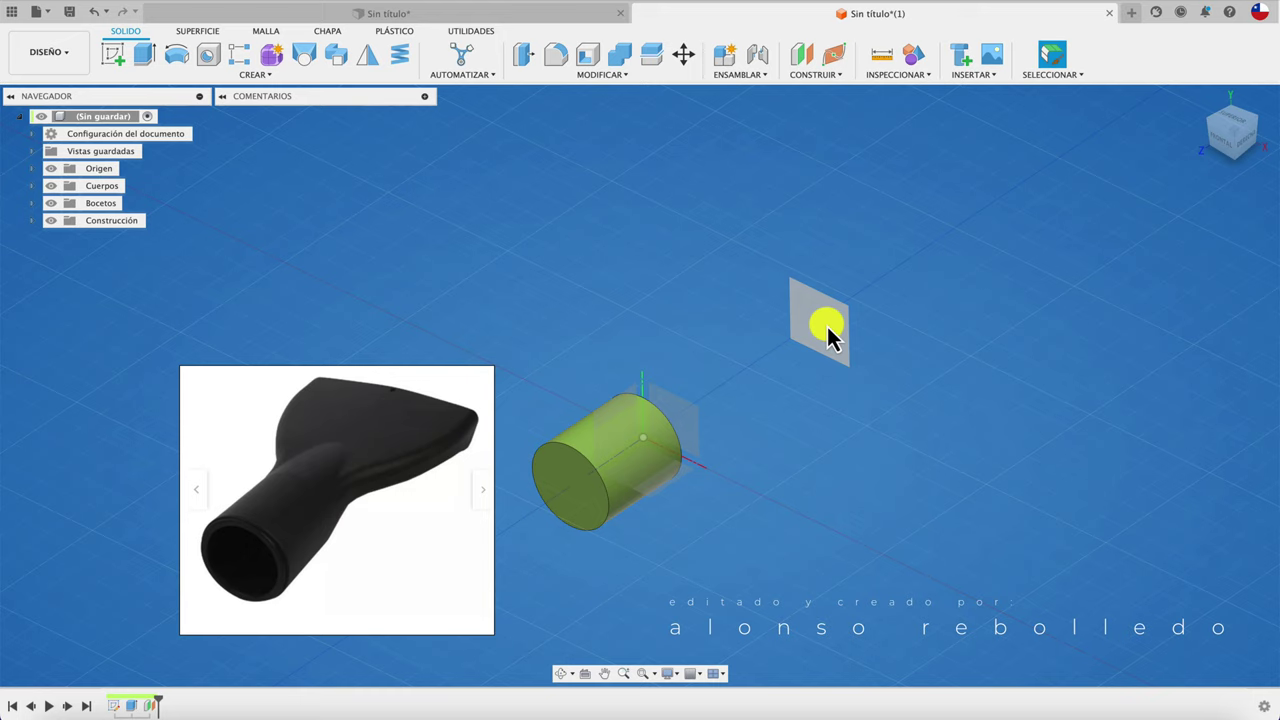
On the offset plane, draw a center-point slot starting at the sketch origin.
left_click(113, 53)
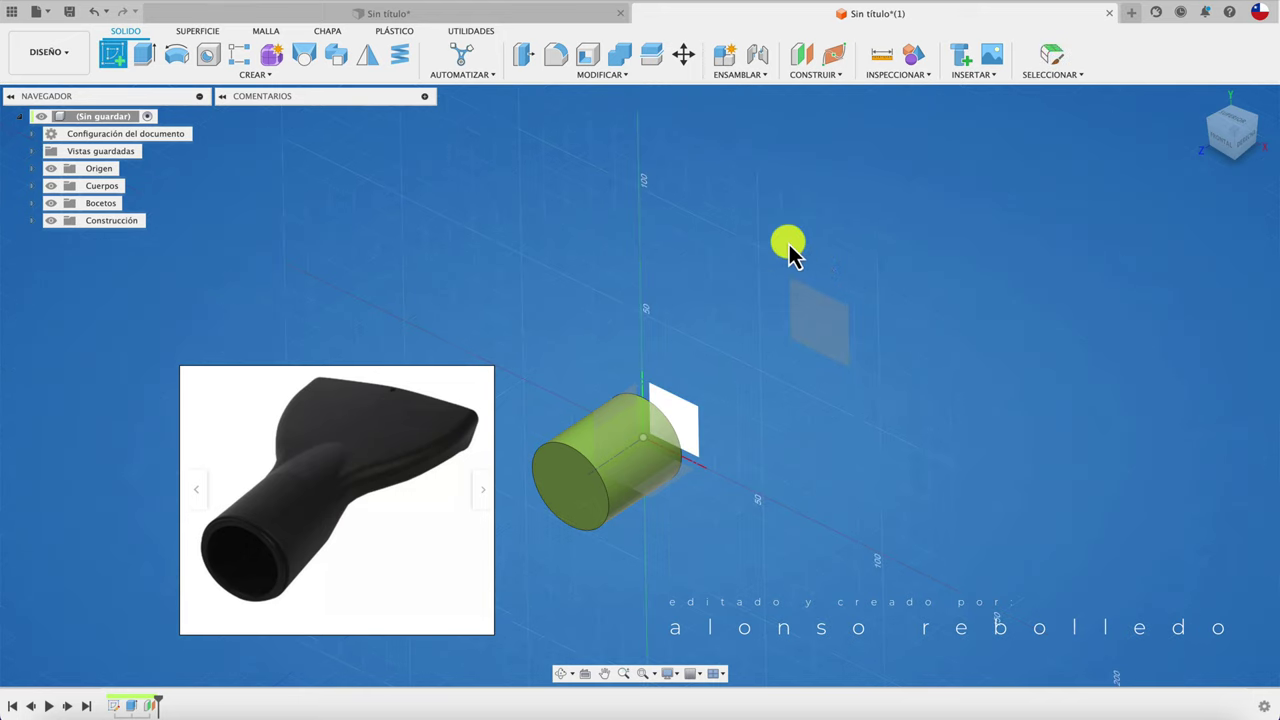
left_click(823, 337)
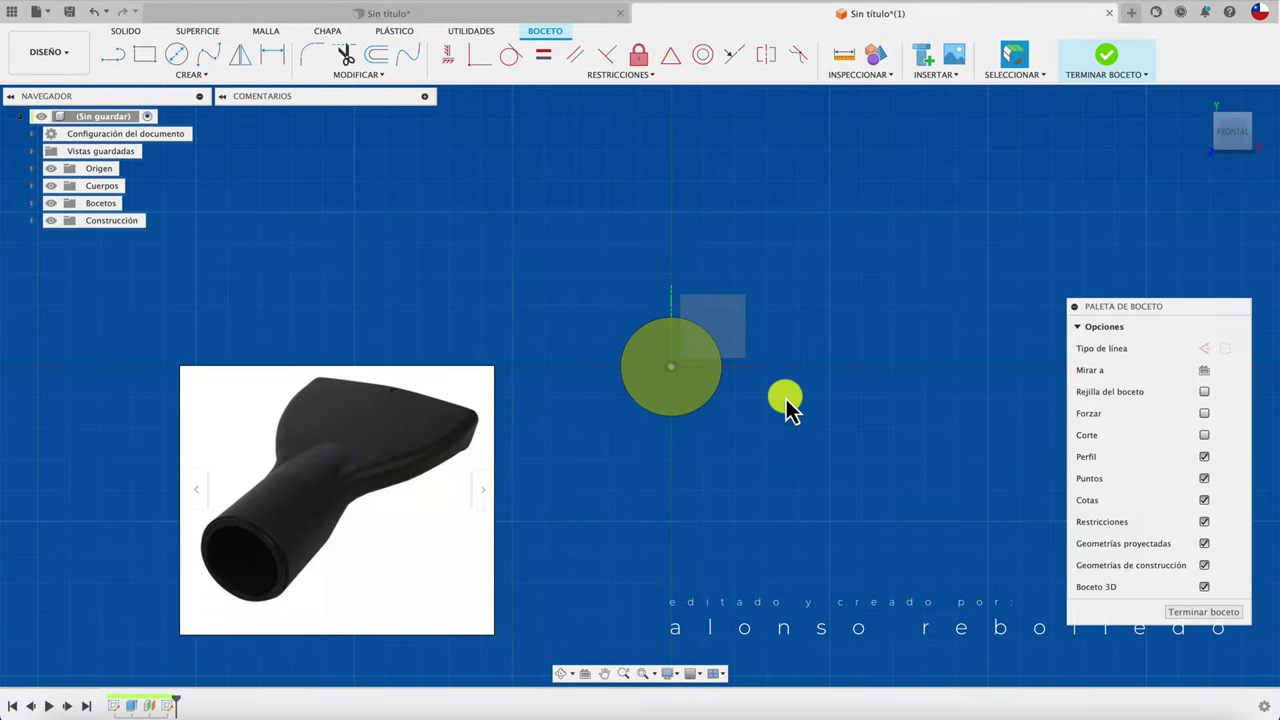
left_click(185, 75)
mouse_move(128, 182)
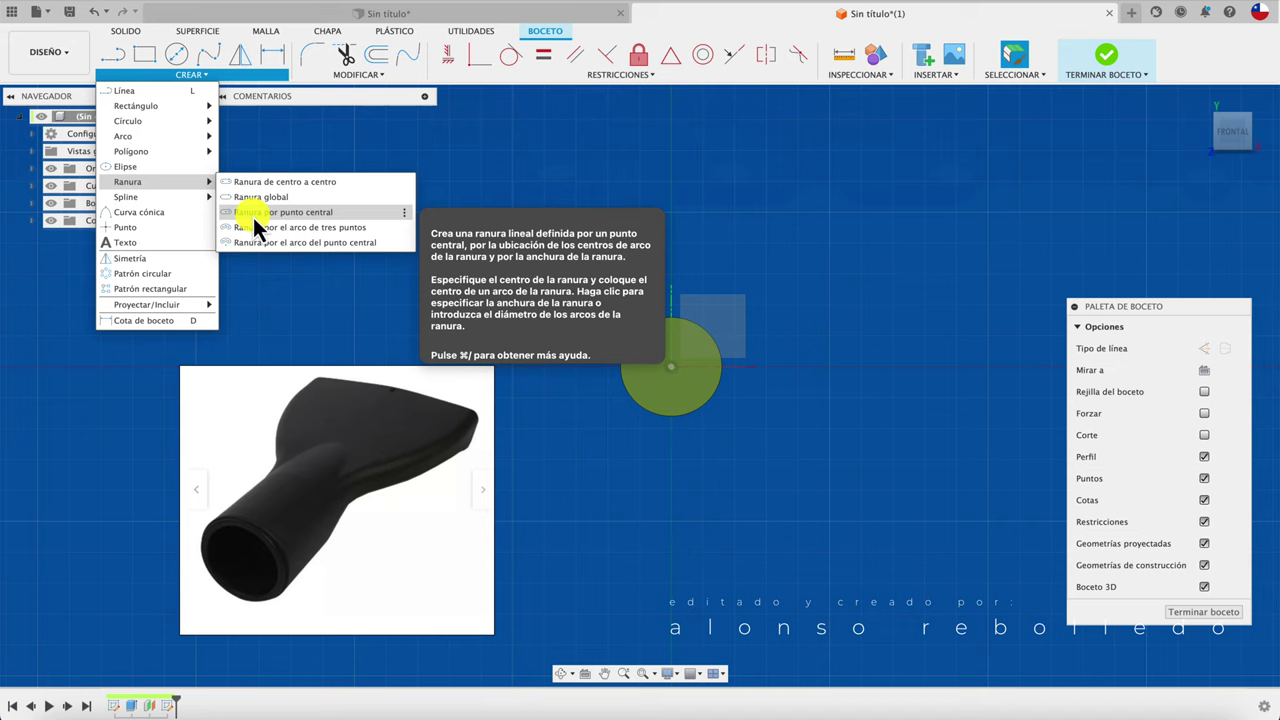
left_click(255, 214)
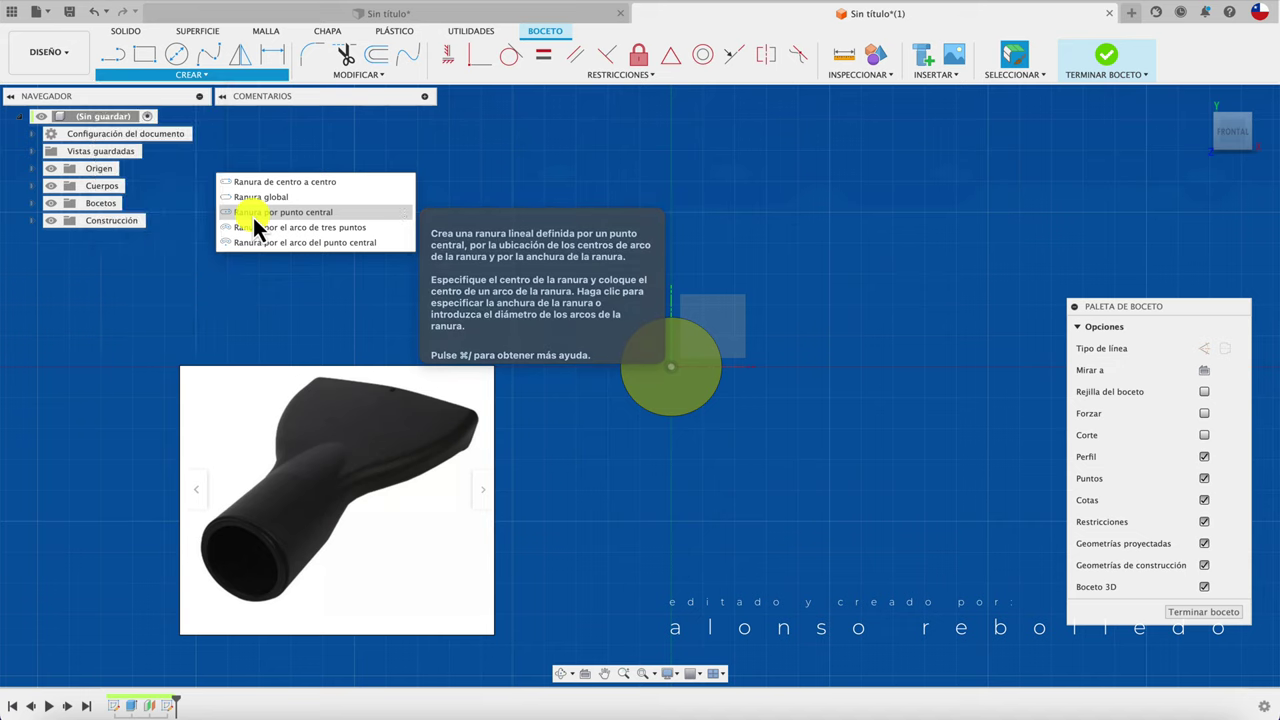
left_click(672, 368)
left_click(862, 366)
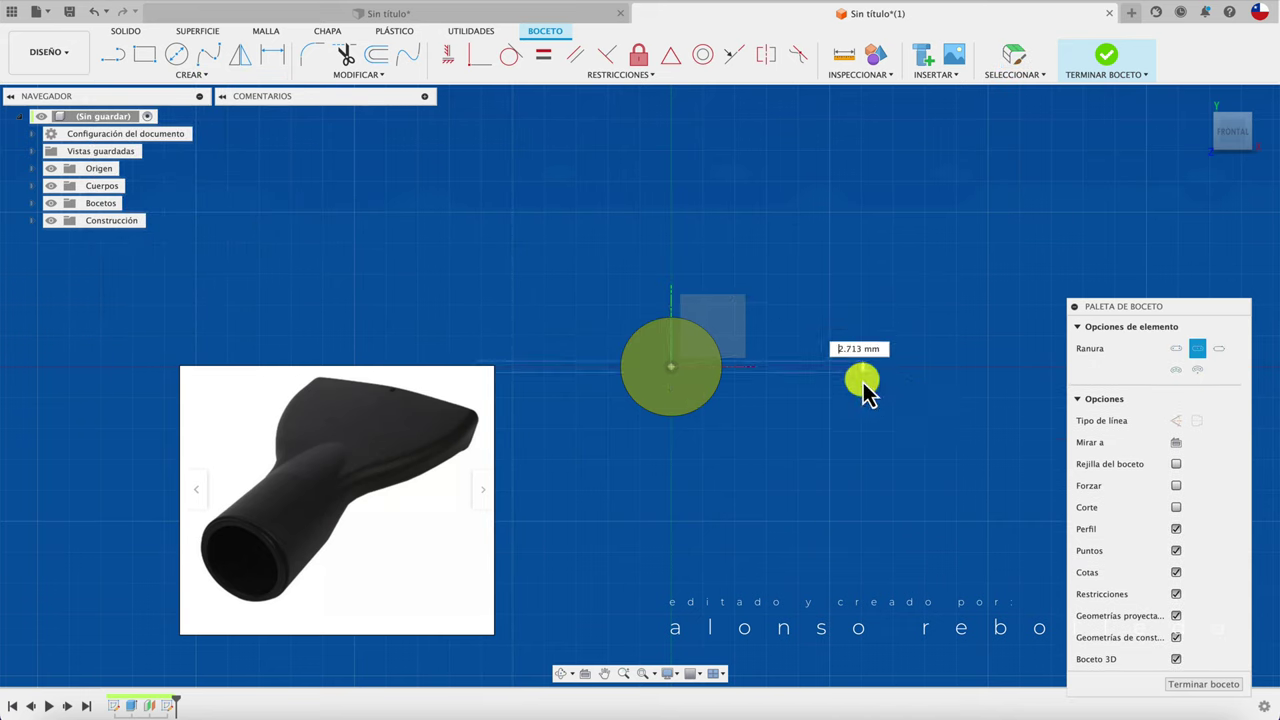
left_click(863, 385)
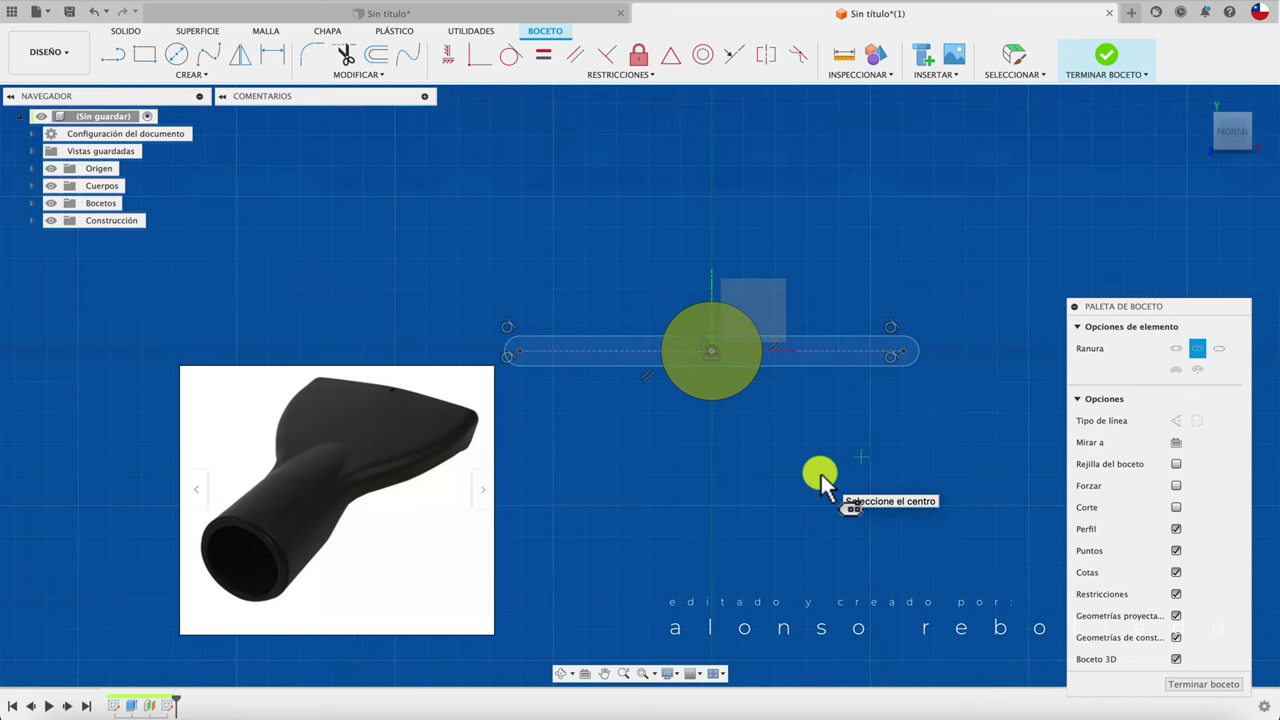
Dimension the slot to 120 mm length and R3 ends, then finish the sketch.
key("d")
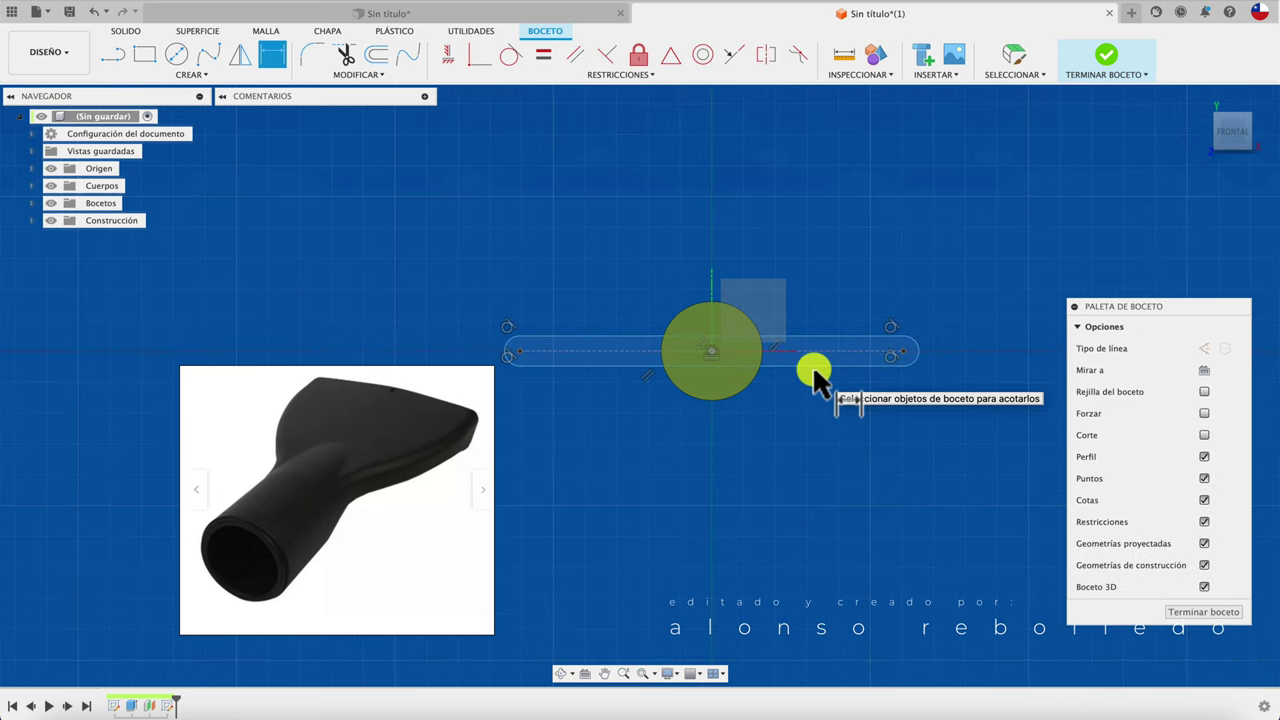
left_click(812, 364)
left_click(745, 479)
type("120")
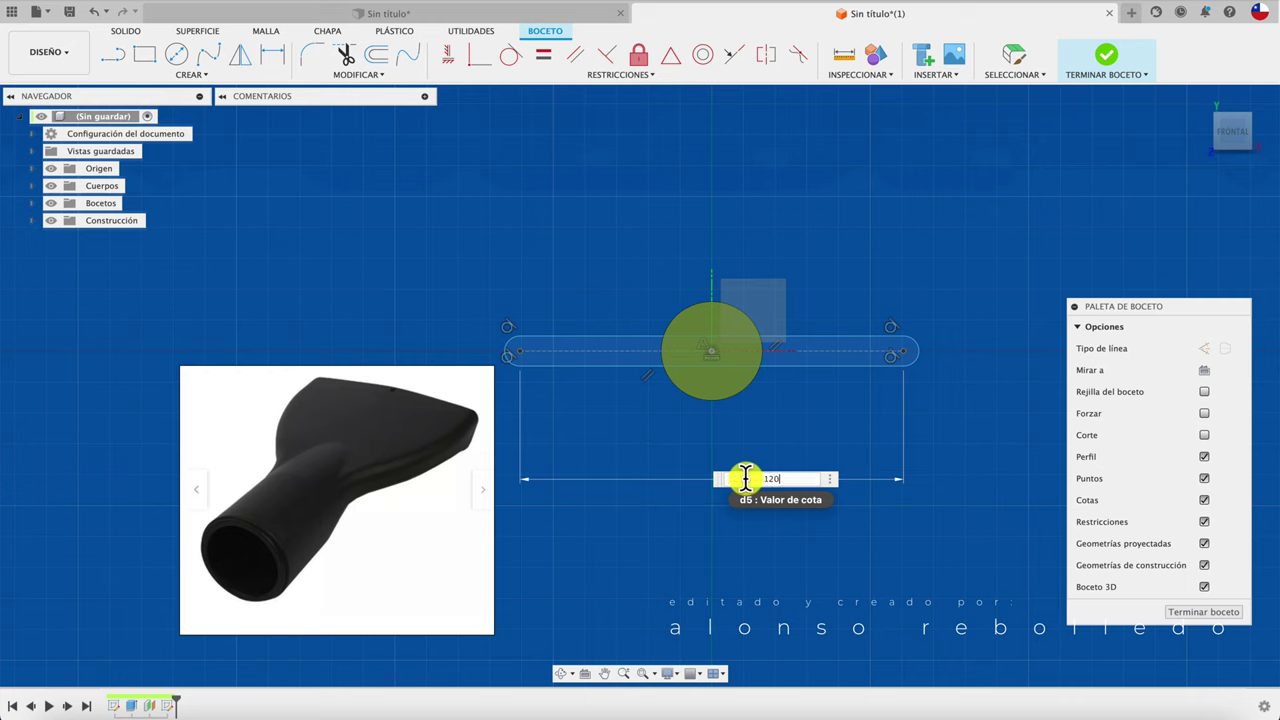
key("Return")
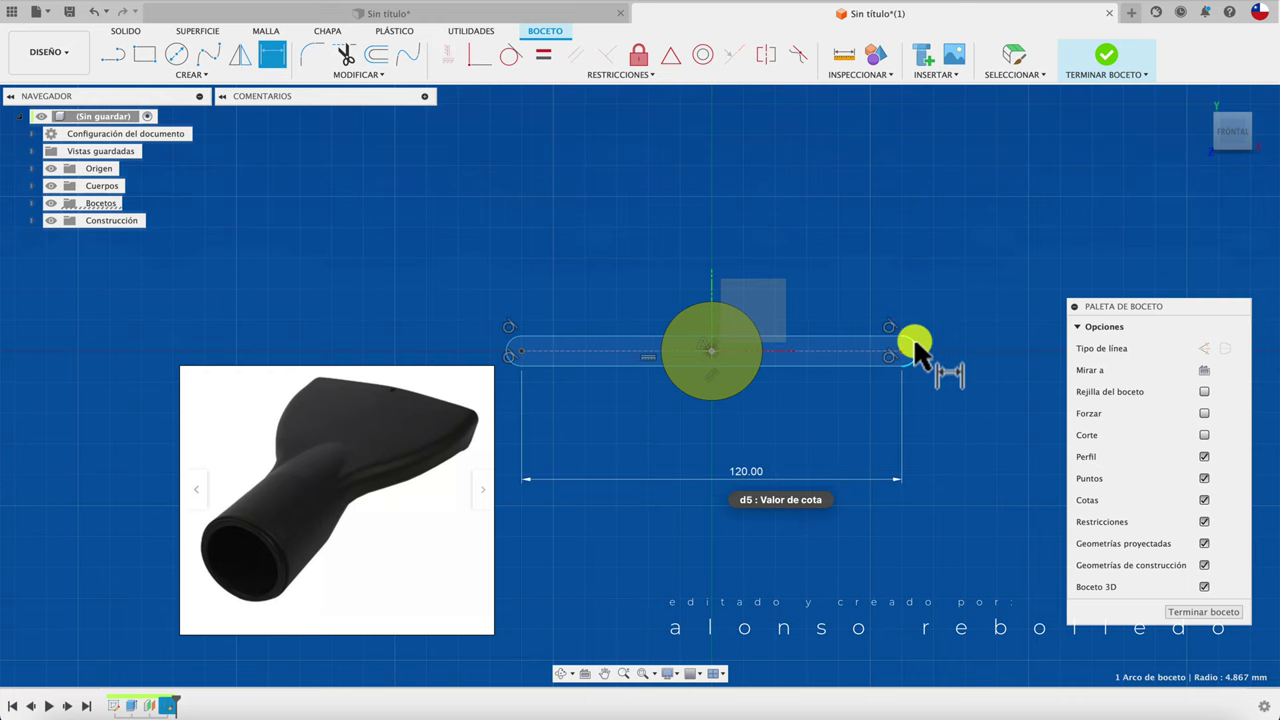
left_click(912, 345)
left_click(946, 302)
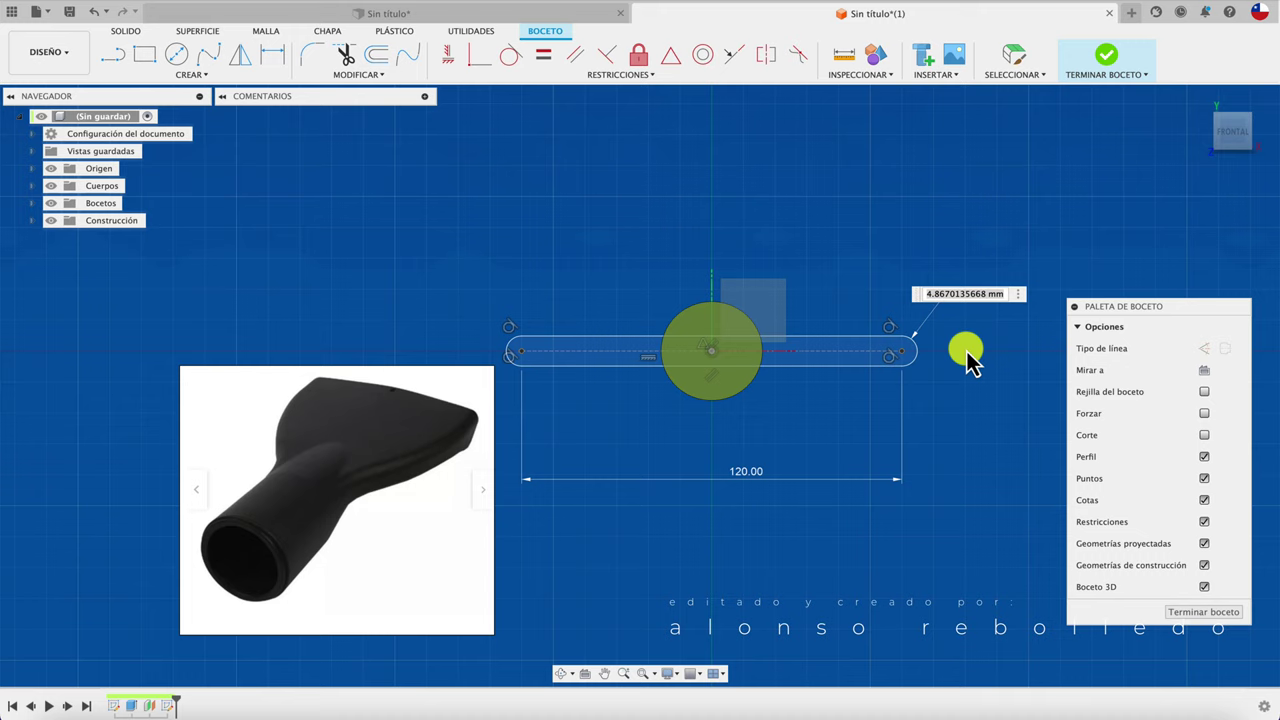
type("3")
key("Return")
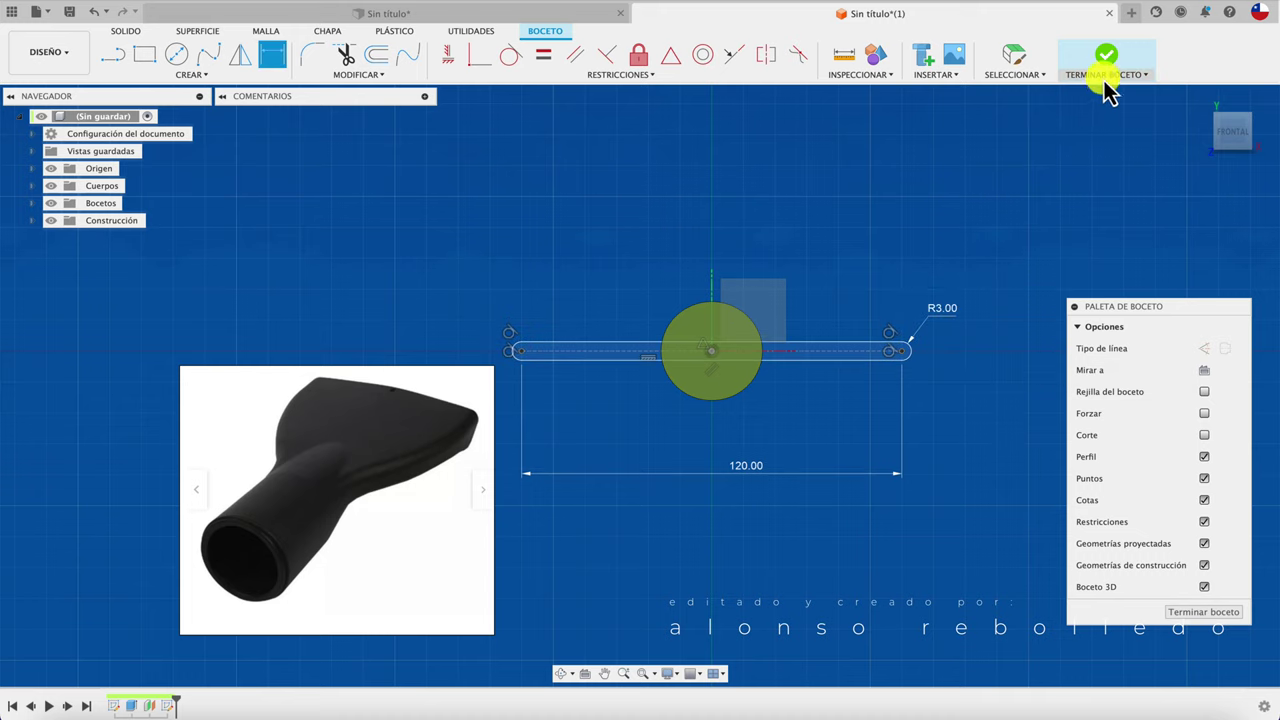
left_click(1115, 68)
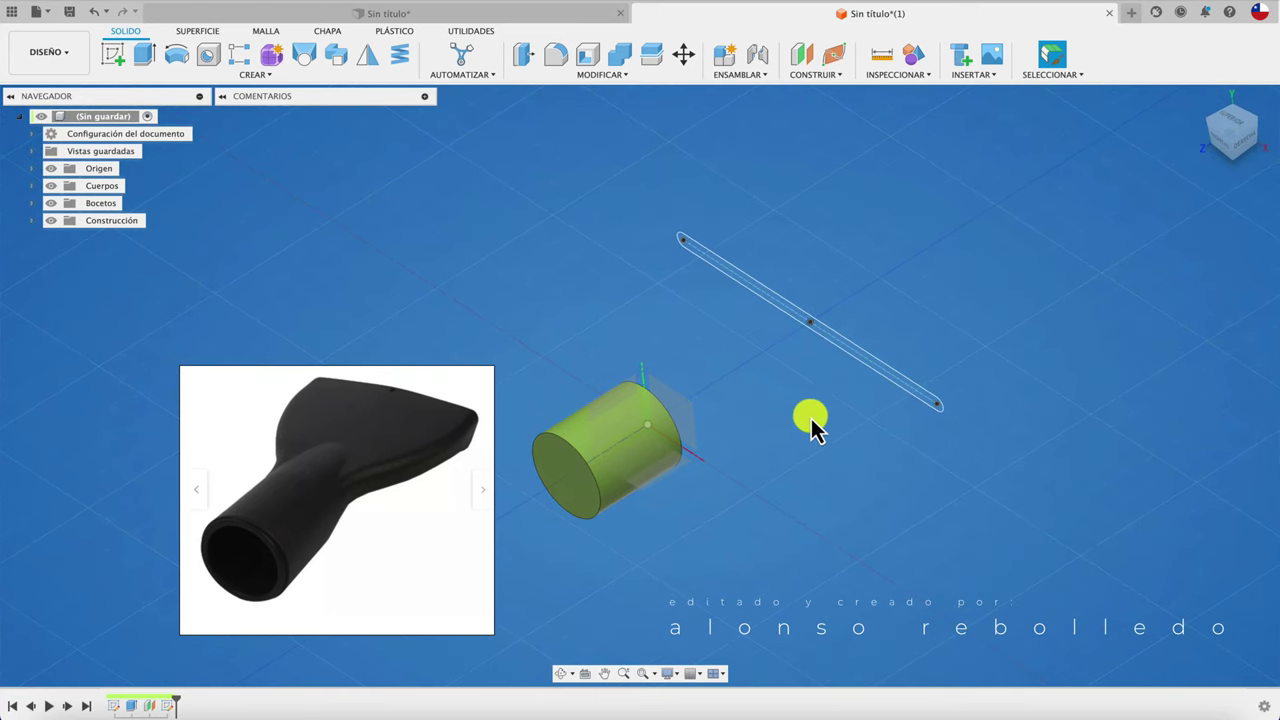
Extrude the slot profile into a thin flat plate body.
left_click(144, 55)
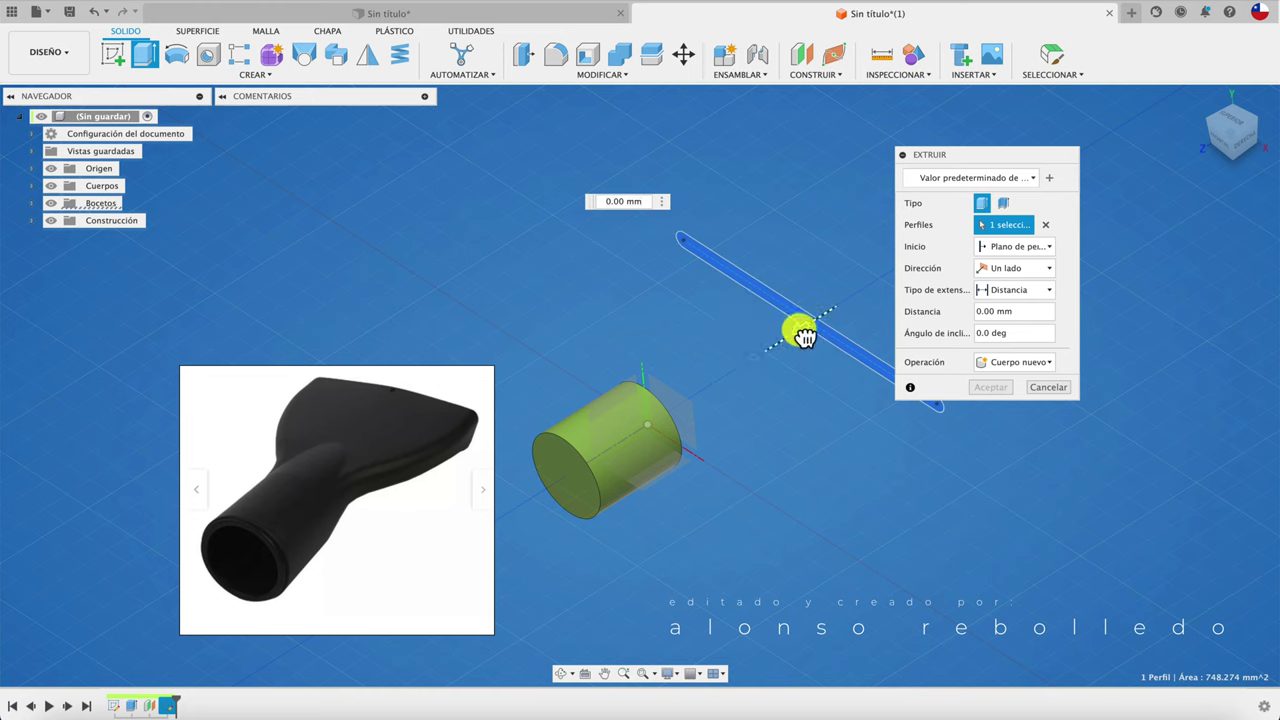
left_click_drag(800, 329, 871, 286)
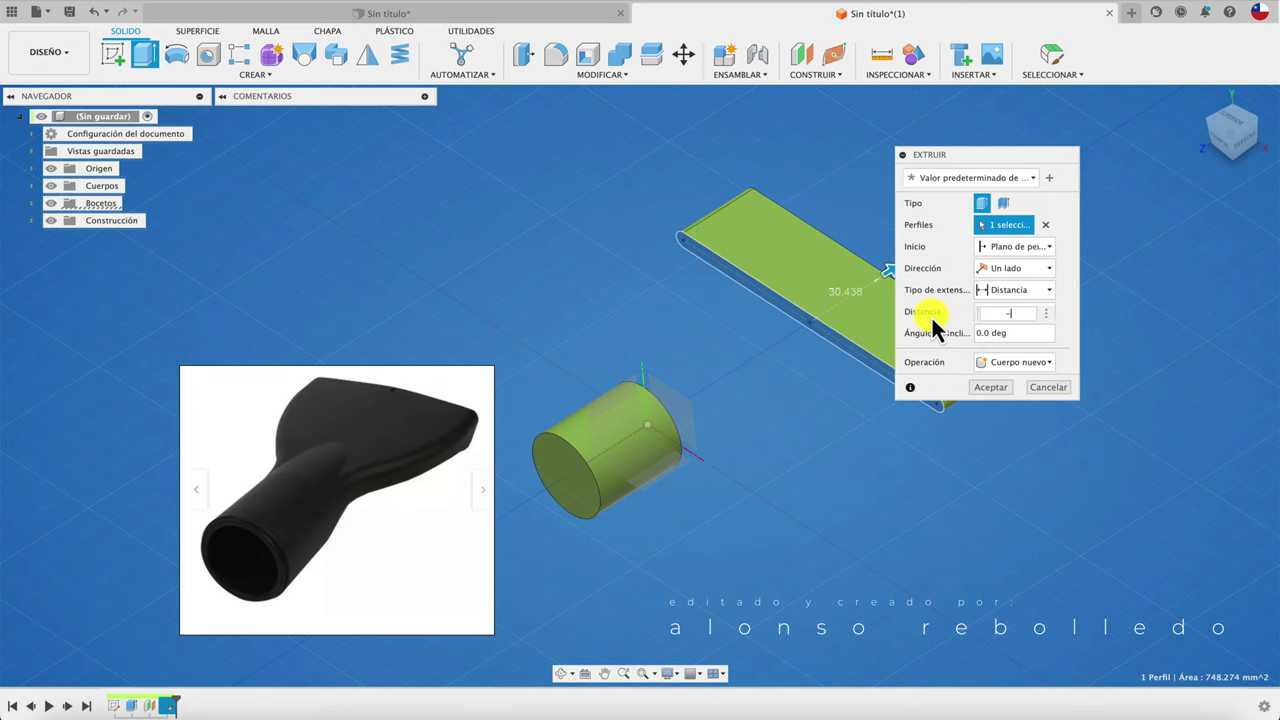
left_click(993, 388)
scroll(883, 467, "down", 3, "shift")
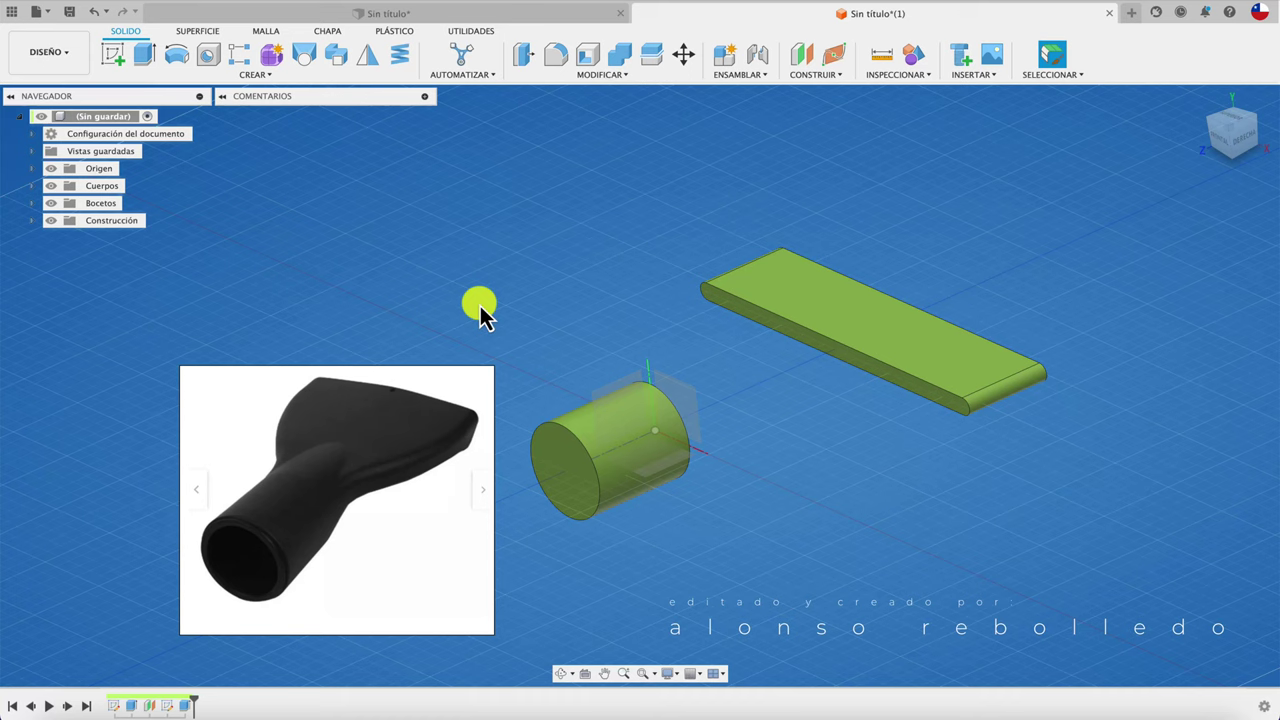
Start a new sketch on the plane between the cylinder and the plate.
left_click(112, 58)
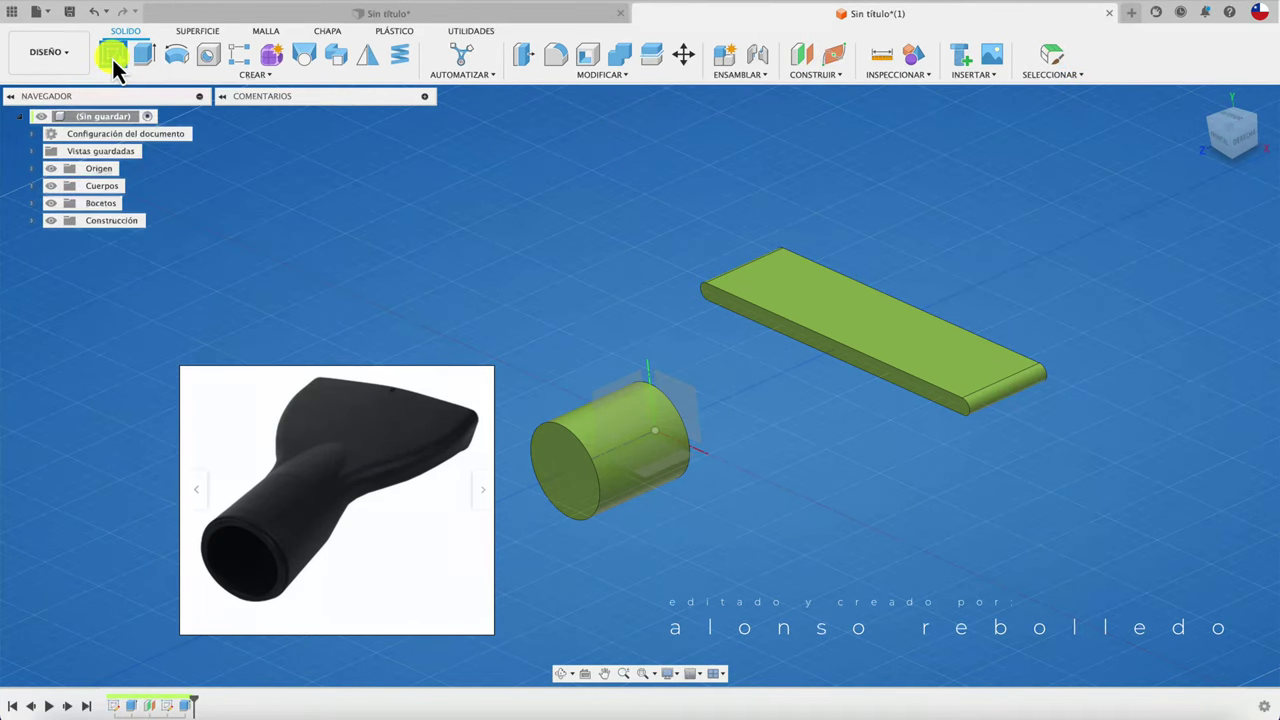
mouse_move(585, 380)
middle_mouse_down("shift")
mouse_move(714, 466)
mouse_move(685, 505)
middle_mouse_up("shift")
left_click(685, 508)
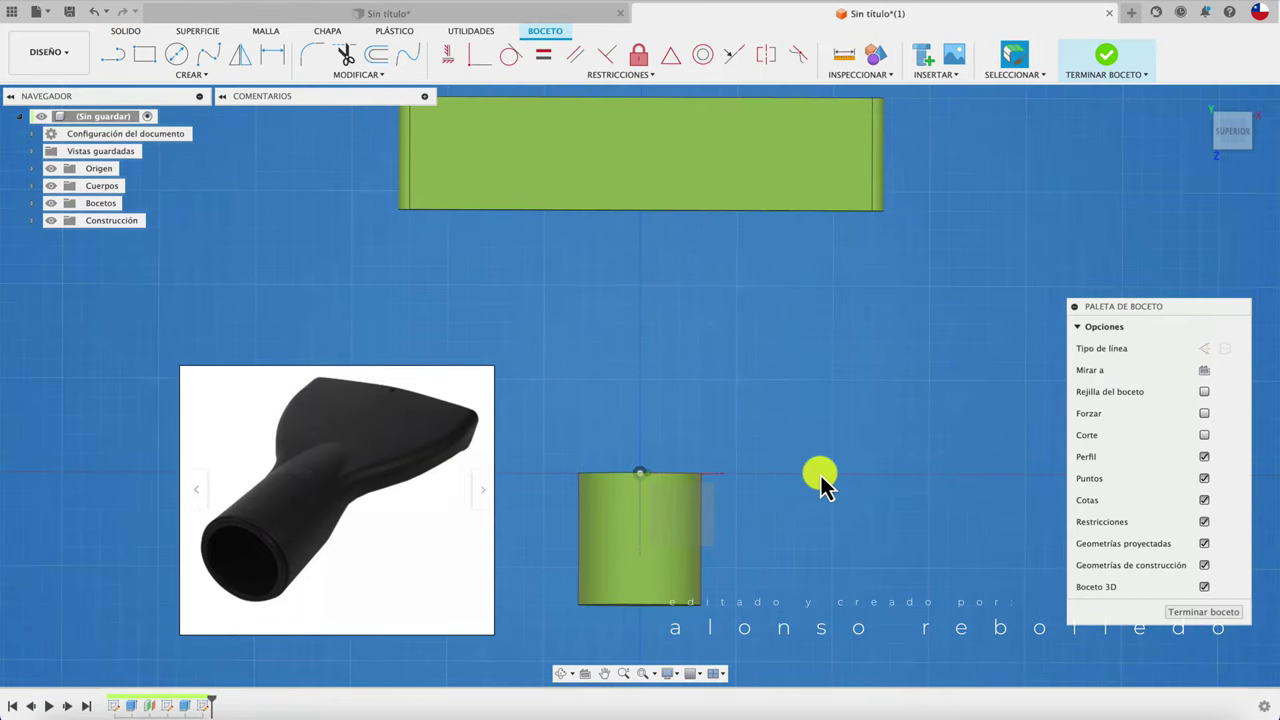
middle_click_drag(820, 473, 650, 436, "shift")
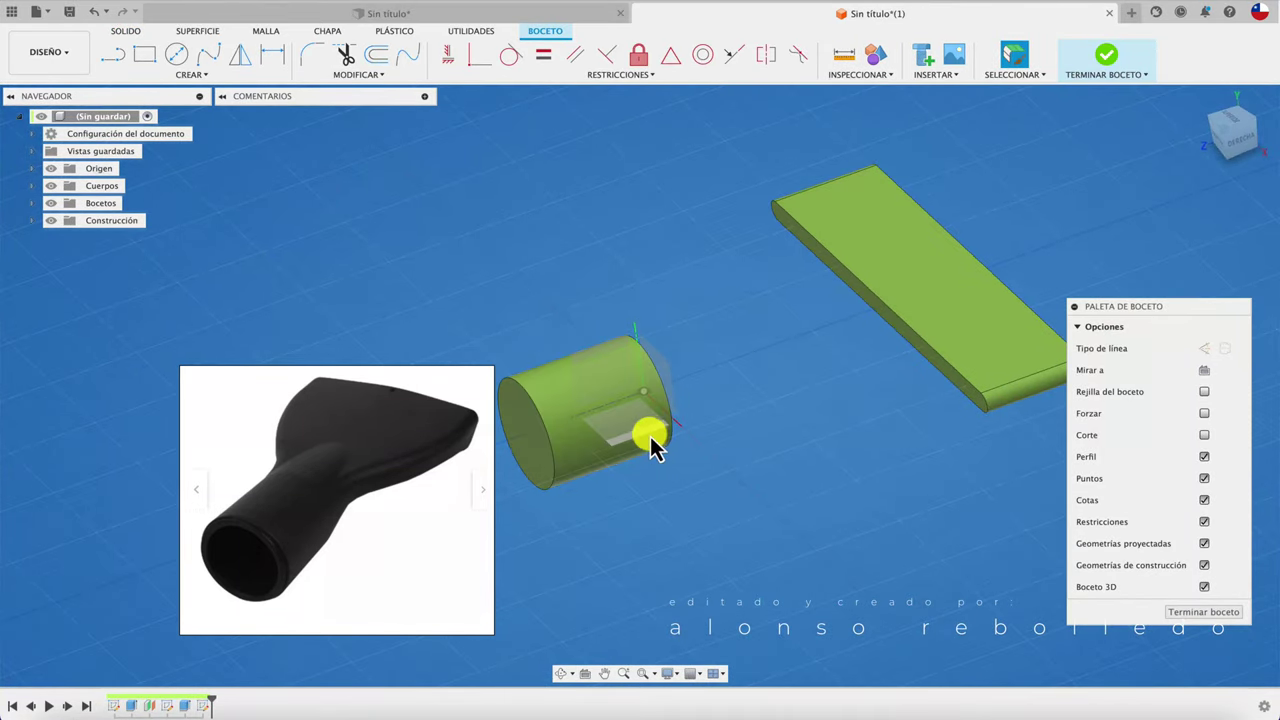
Intersect the cylinder's circular end face into the sketch.
left_click(202, 74)
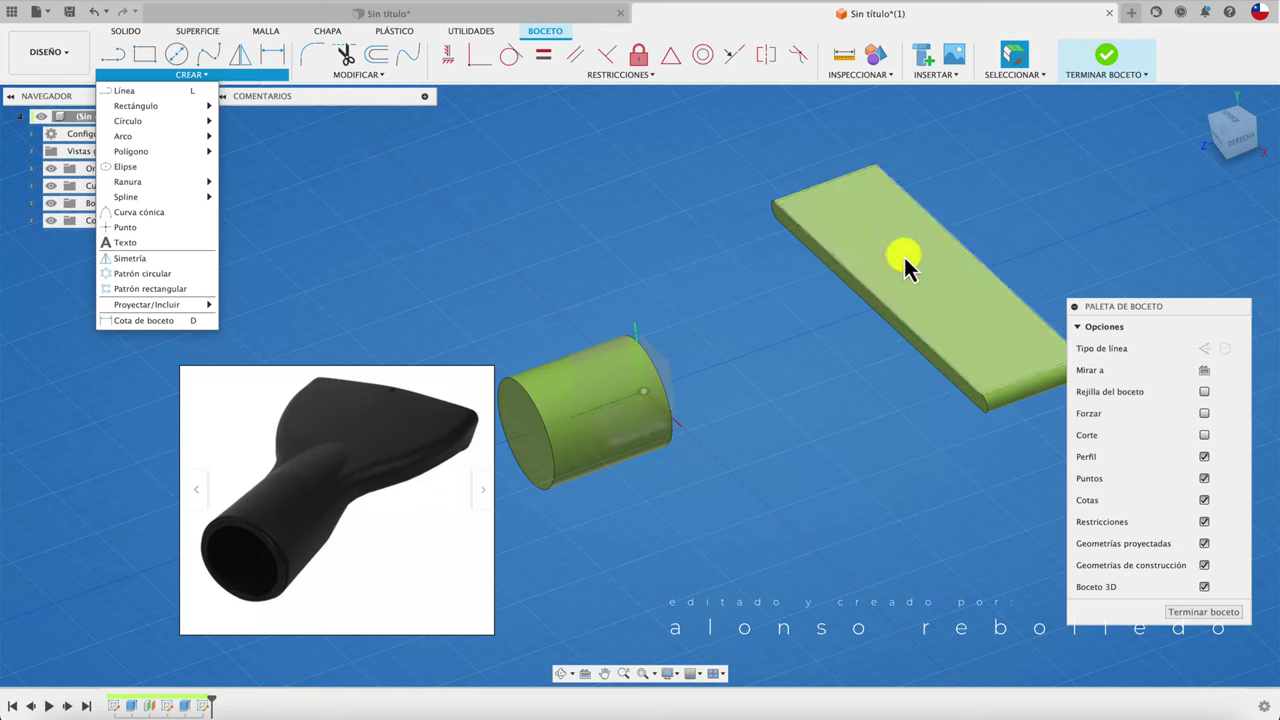
mouse_move(150, 304)
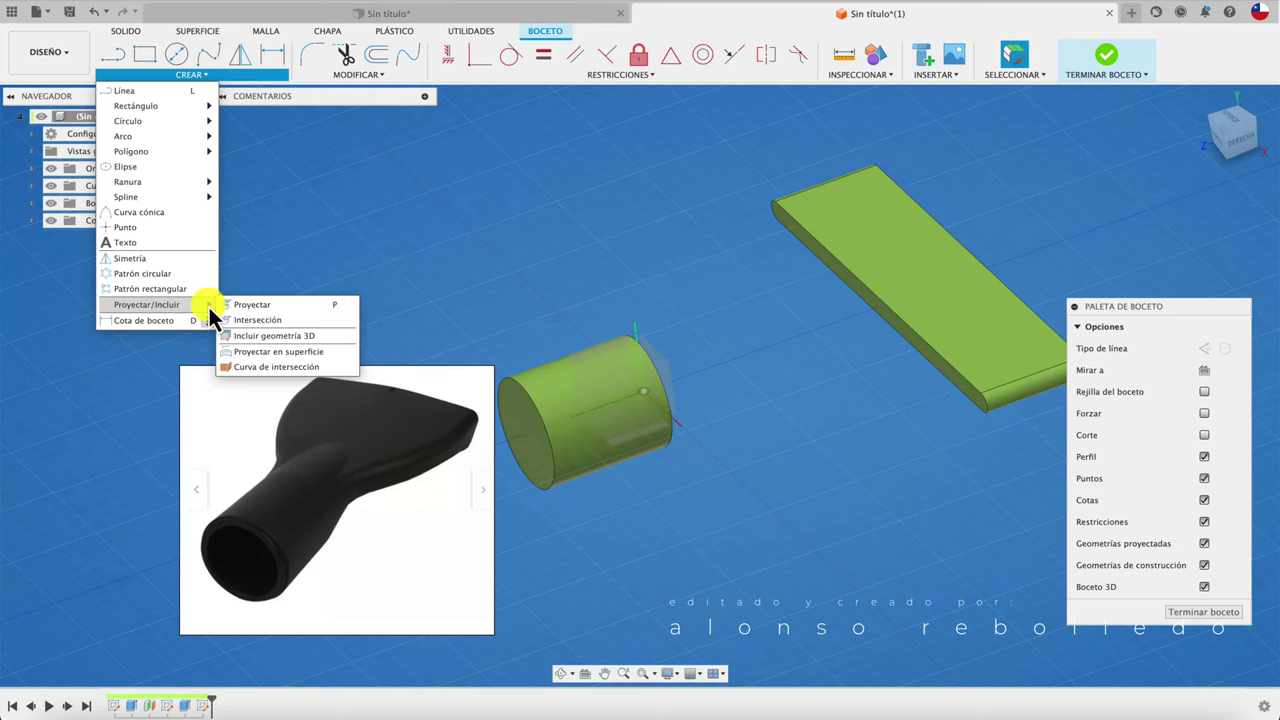
left_click(250, 320)
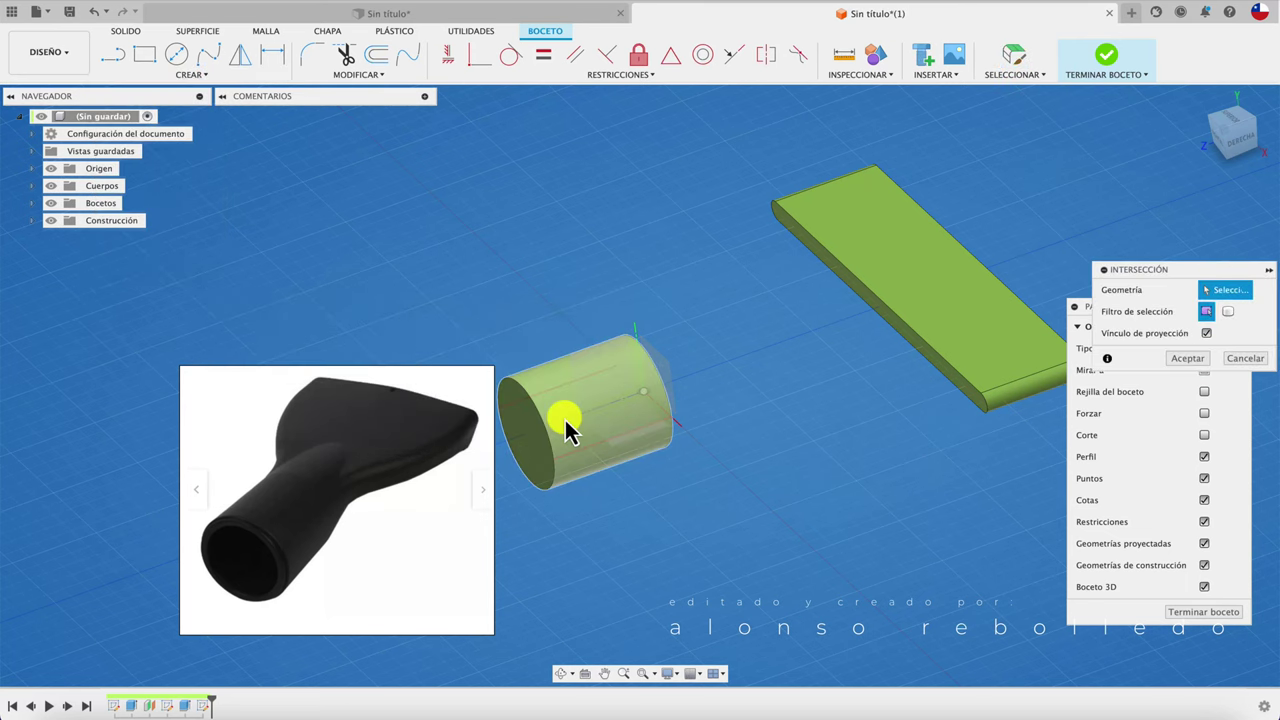
left_click(593, 452)
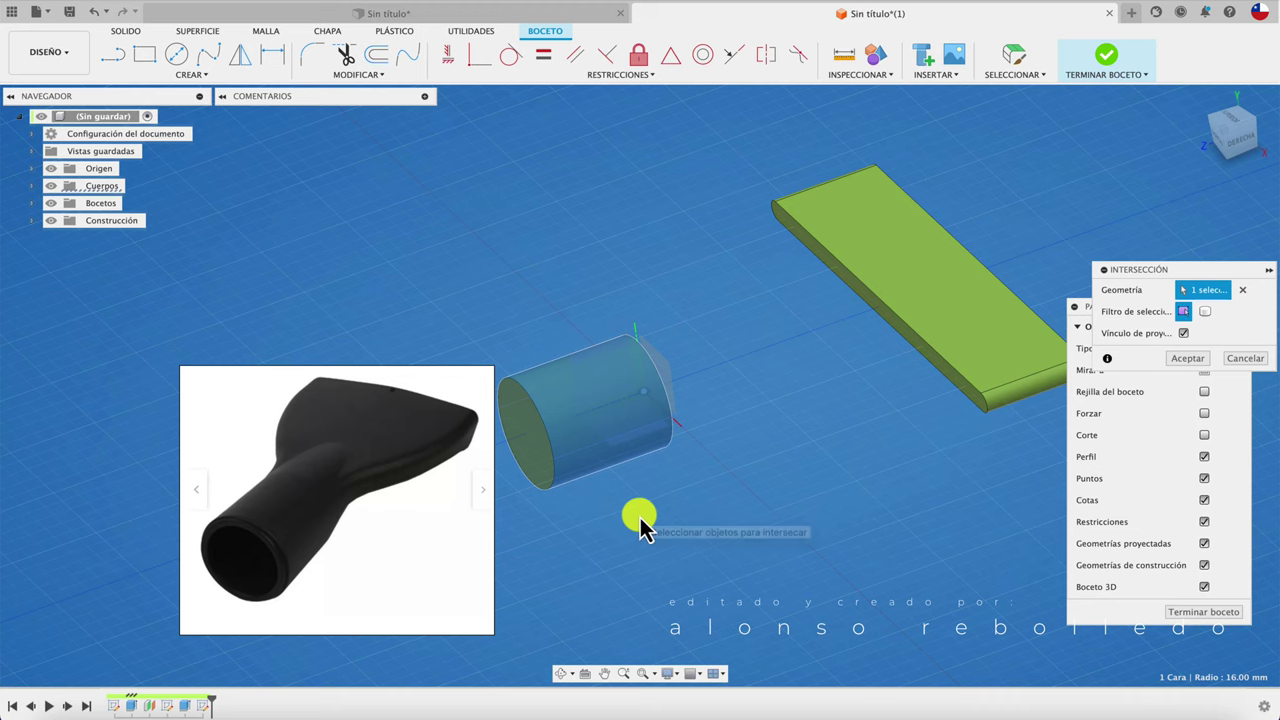
middle_click_drag(634, 523, 683, 470, "shift")
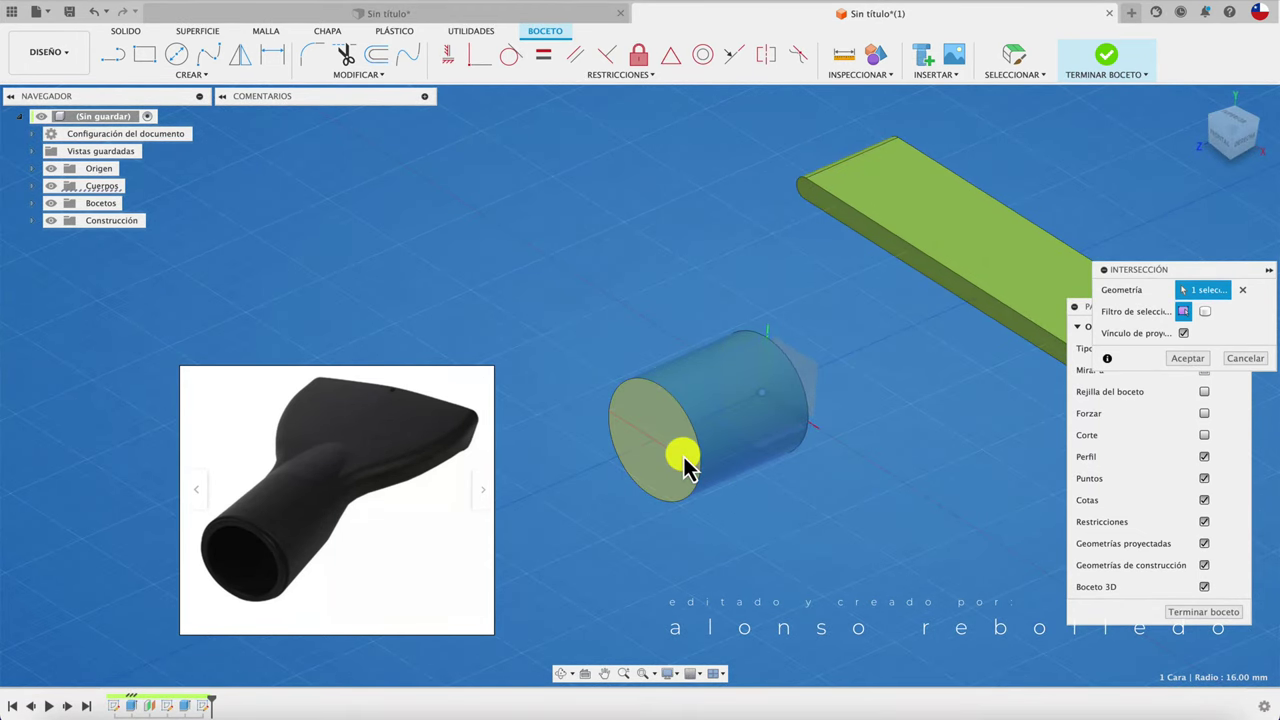
left_click(683, 458)
left_click(735, 460)
mouse_move(746, 491)
middle_mouse_down("shift")
mouse_move(889, 409)
mouse_move(906, 428)
mouse_move(892, 467)
middle_mouse_up("shift")
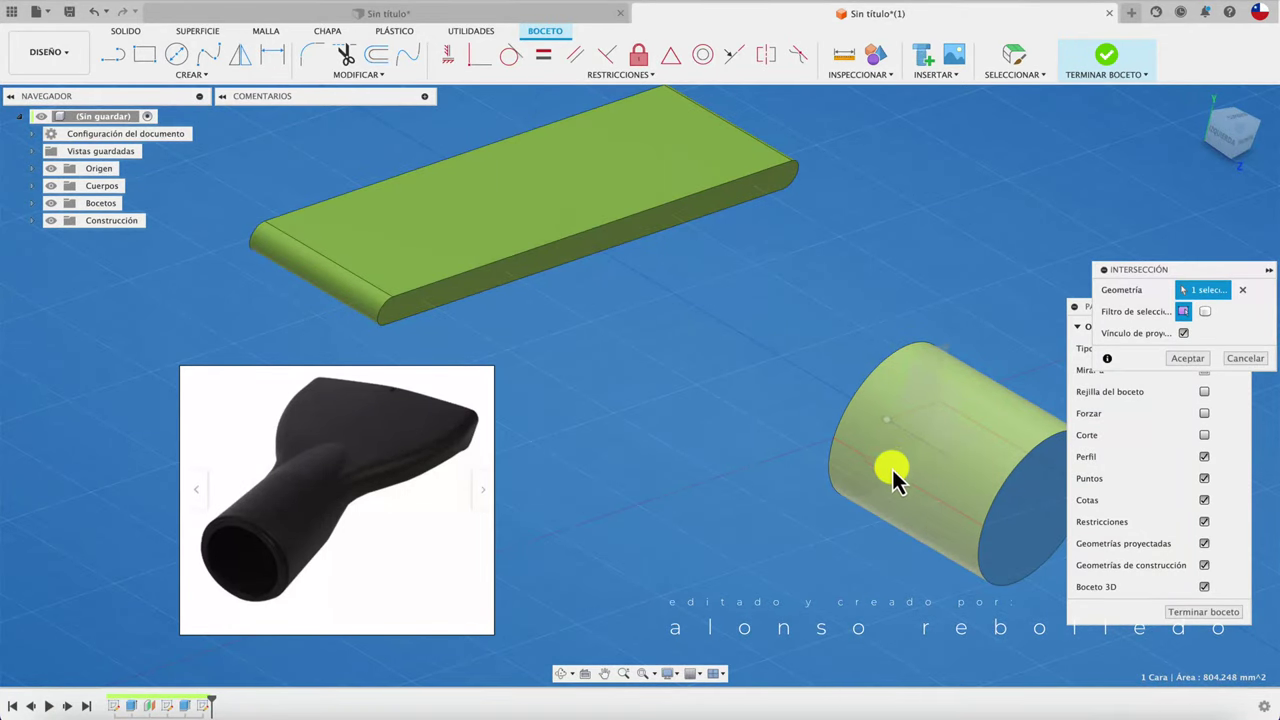
left_click(1184, 358)
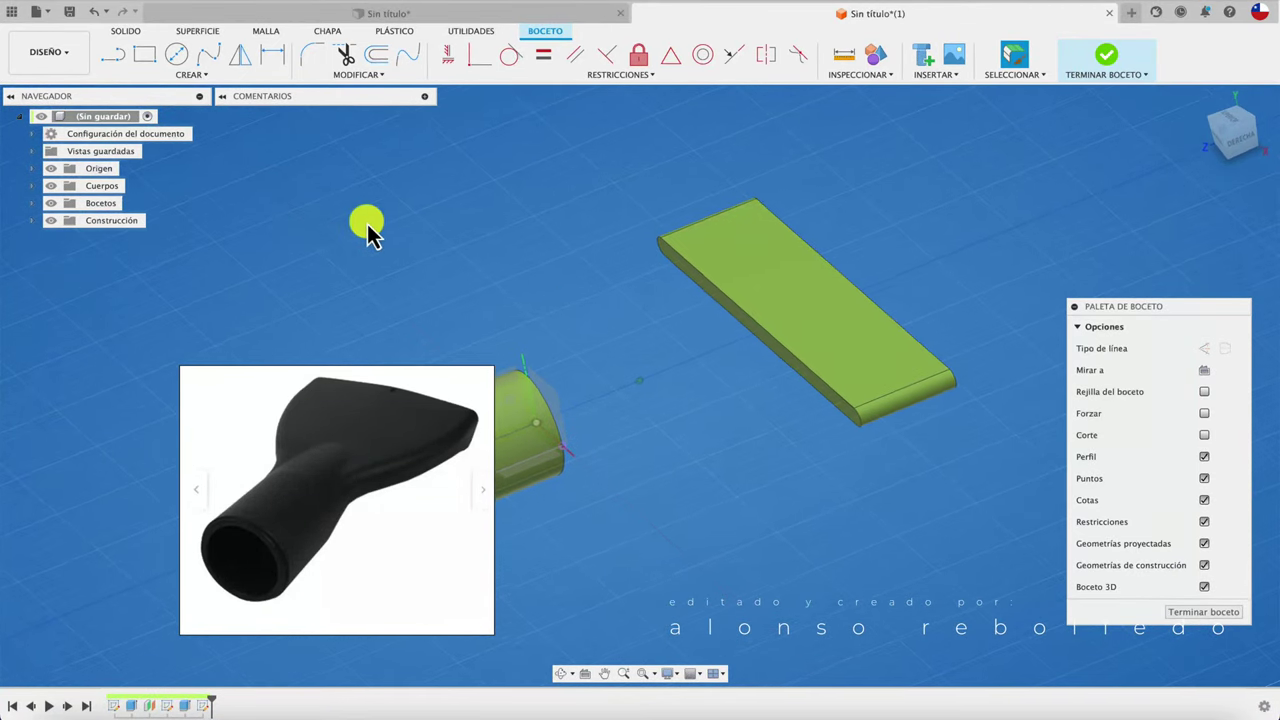
Intersect both rounded end faces of the plate into the sketch.
left_click(216, 75)
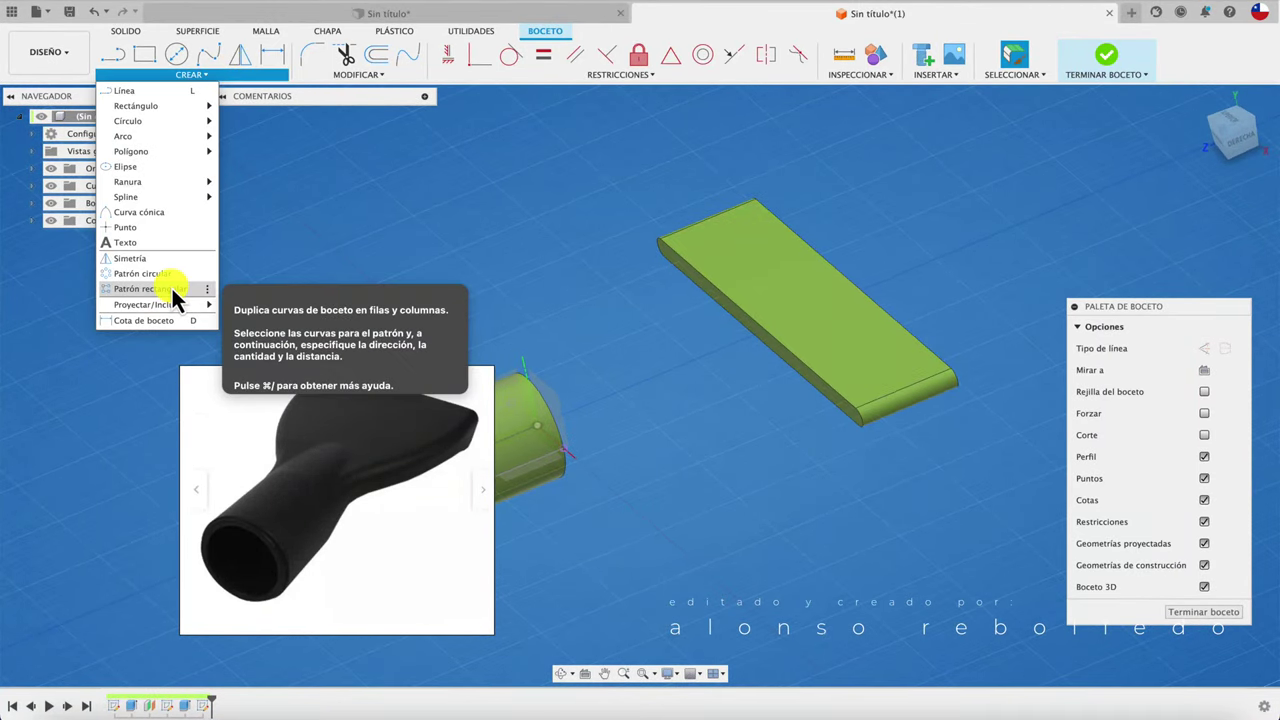
mouse_move(147, 304)
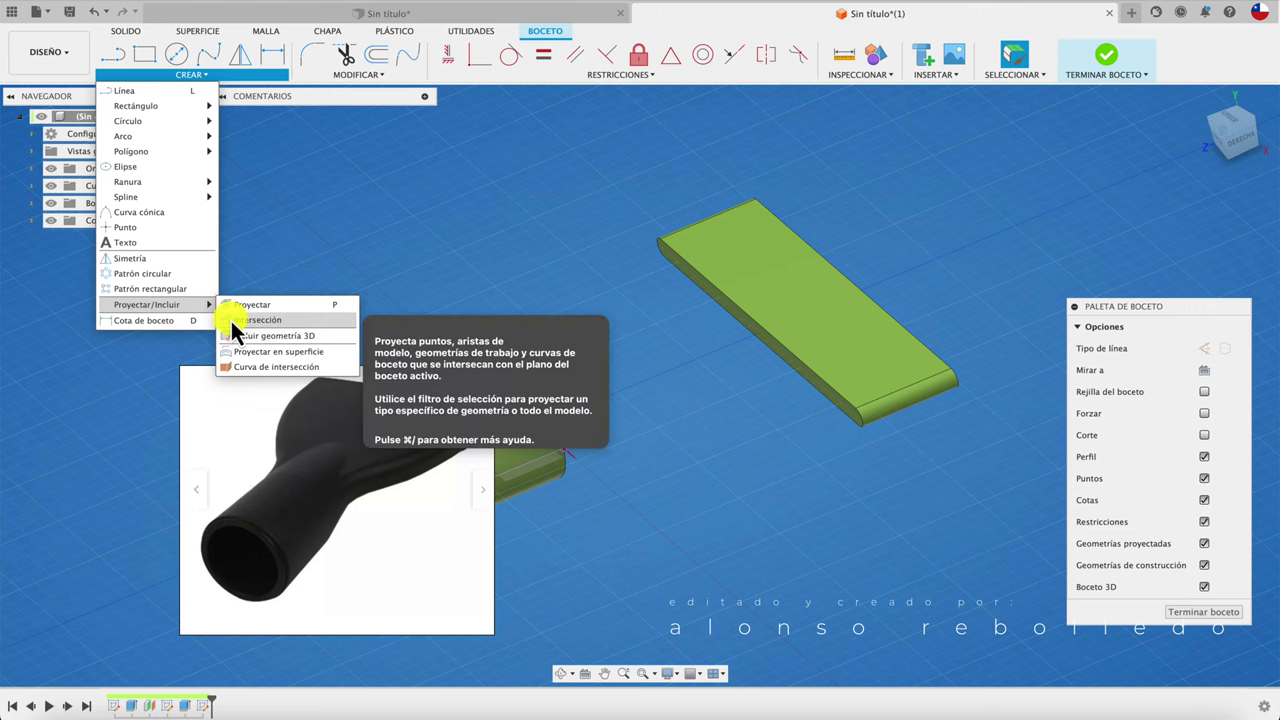
left_click(230, 318)
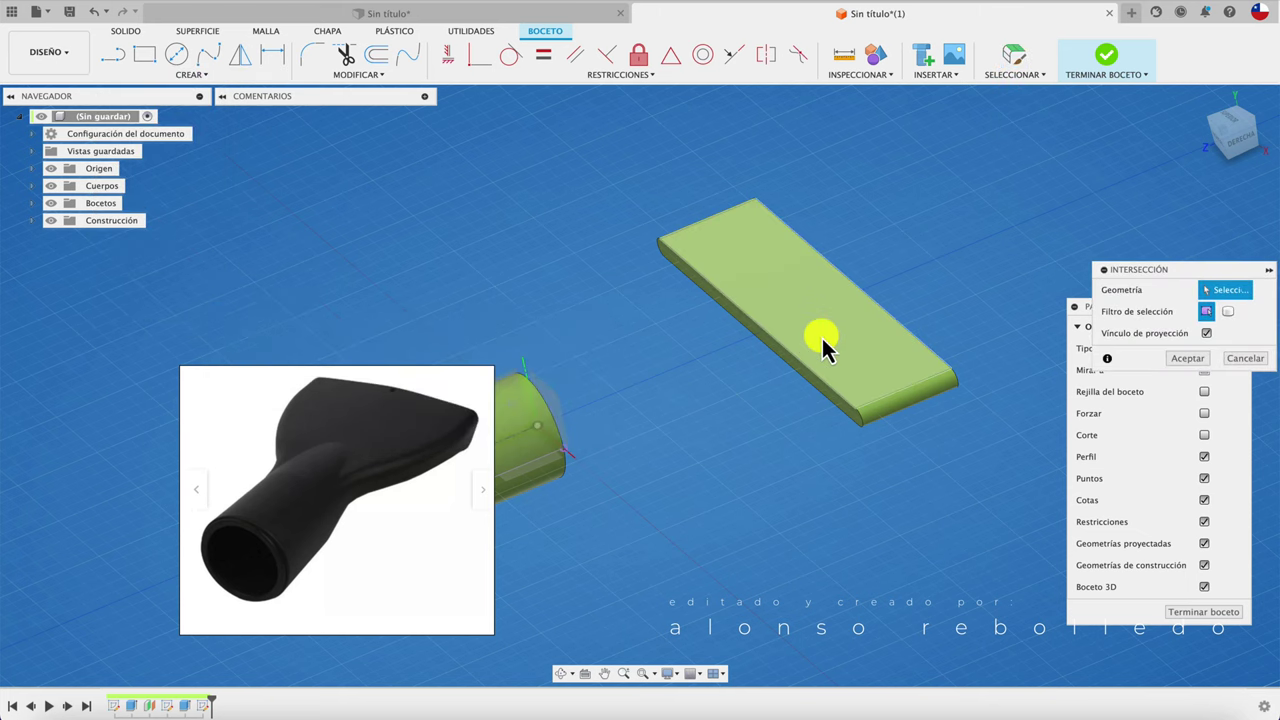
left_click(885, 420)
middle_click_drag(814, 456, 730, 467, "shift")
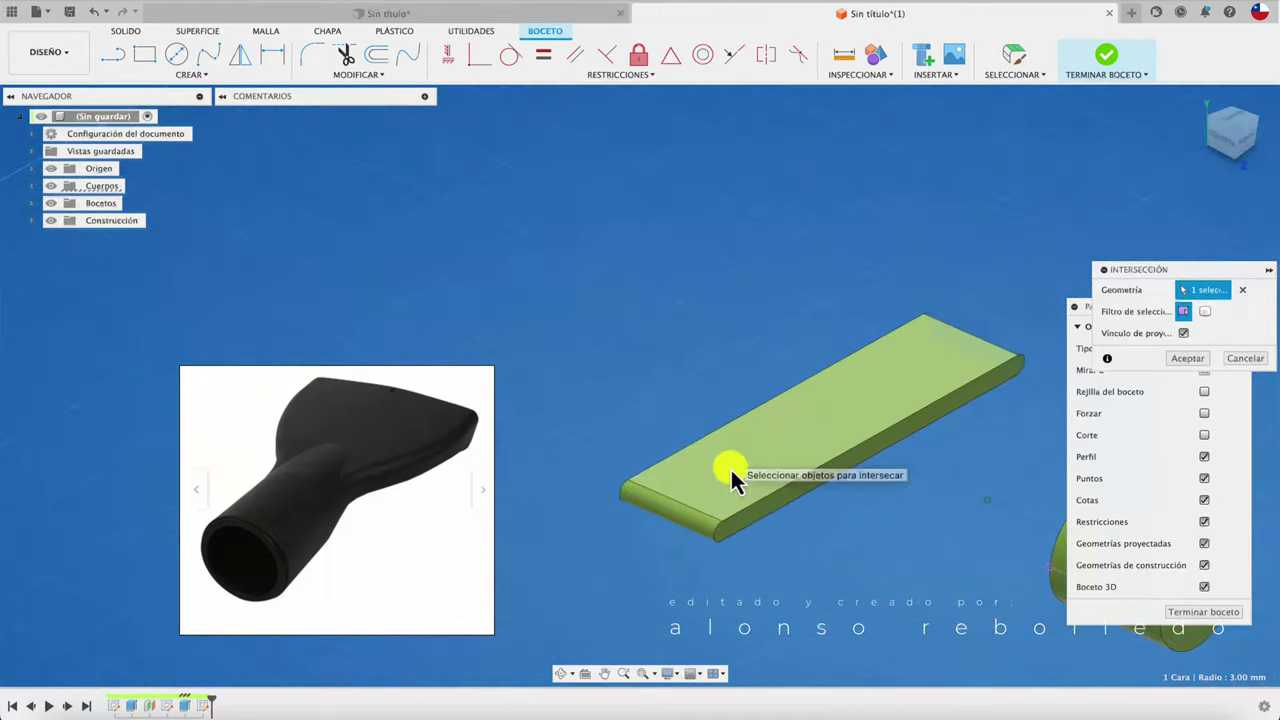
left_click(718, 555)
scroll(727, 562, "up", 1)
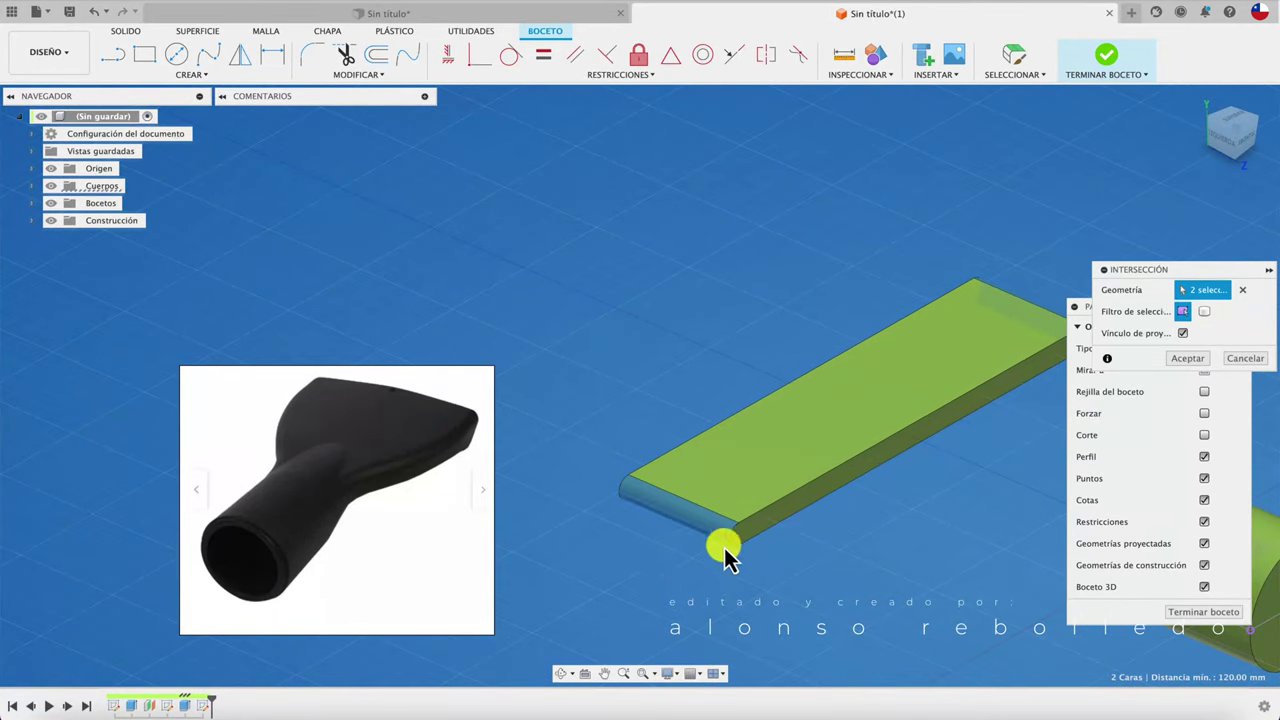
scroll(840, 490, "down", 5)
left_click(1190, 358)
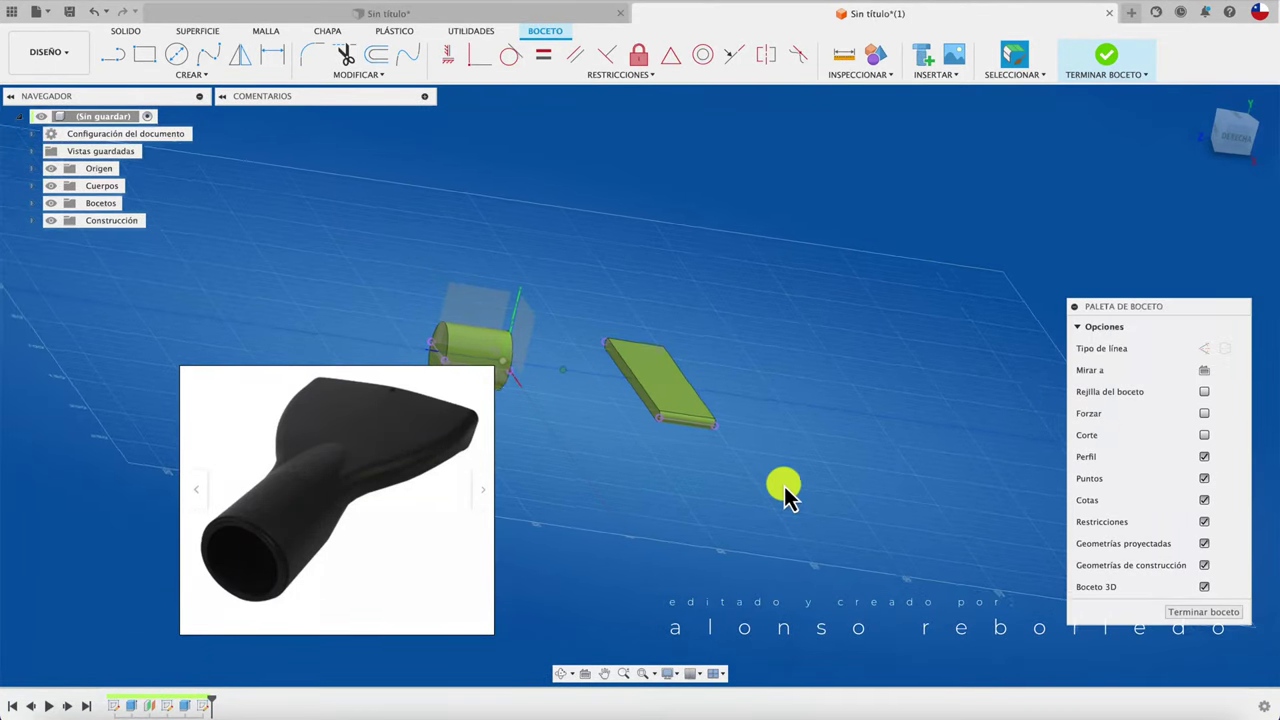
scroll(784, 486, "up", 2)
scroll(780, 483, "up", 2)
scroll(778, 462, "up", 2)
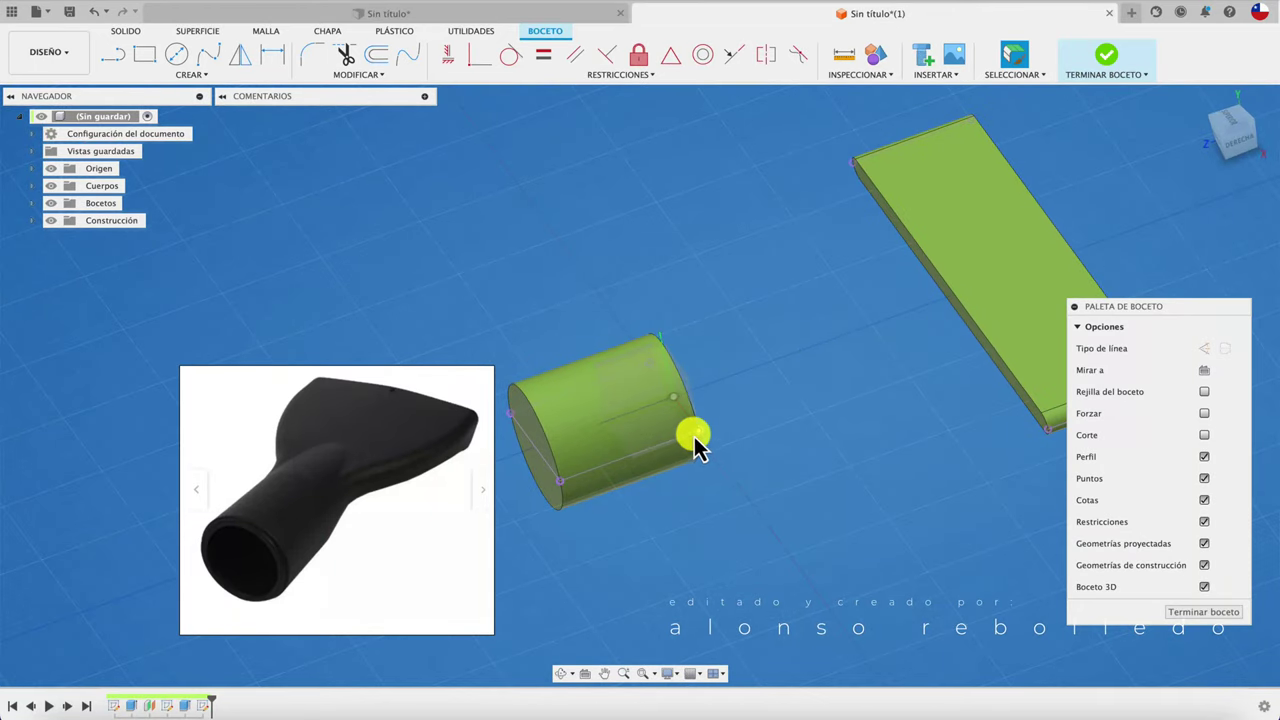
middle_click_drag(703, 445, 828, 458, "shift")
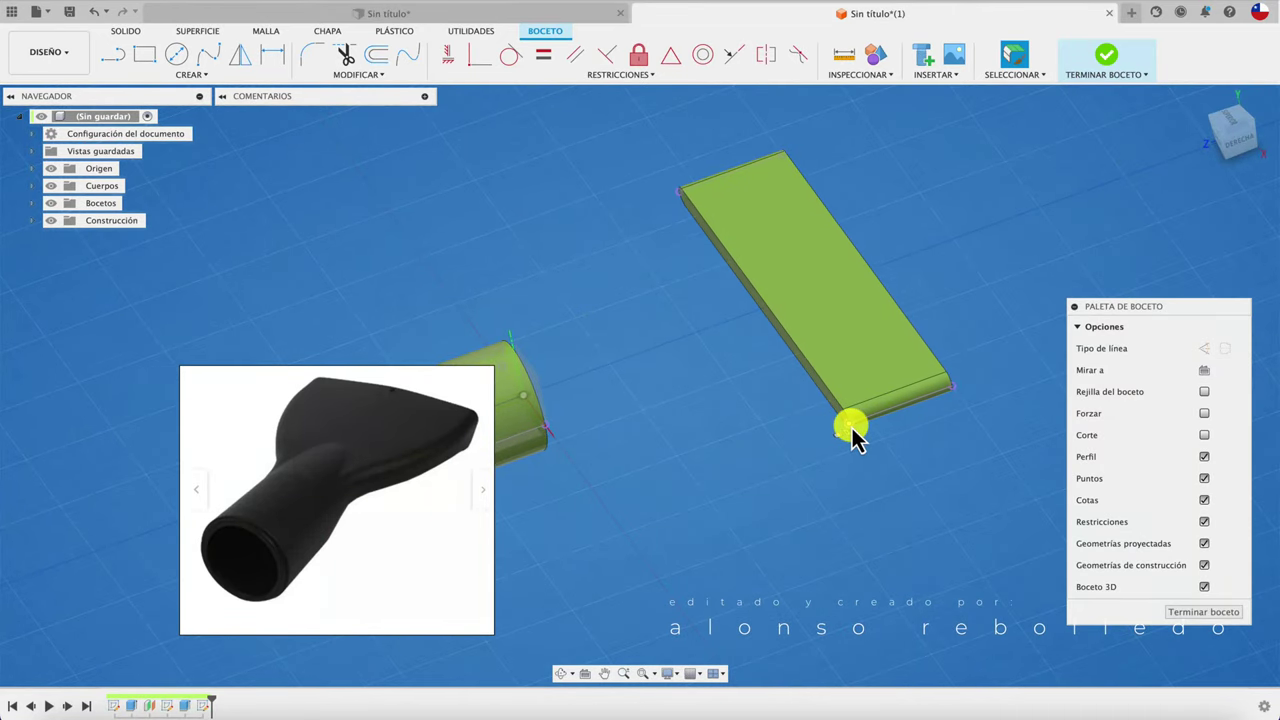
mouse_move(852, 432)
middle_mouse_down("shift")
mouse_move(743, 391)
mouse_move(703, 483)
mouse_move(775, 483)
mouse_move(888, 549)
middle_mouse_up("shift")
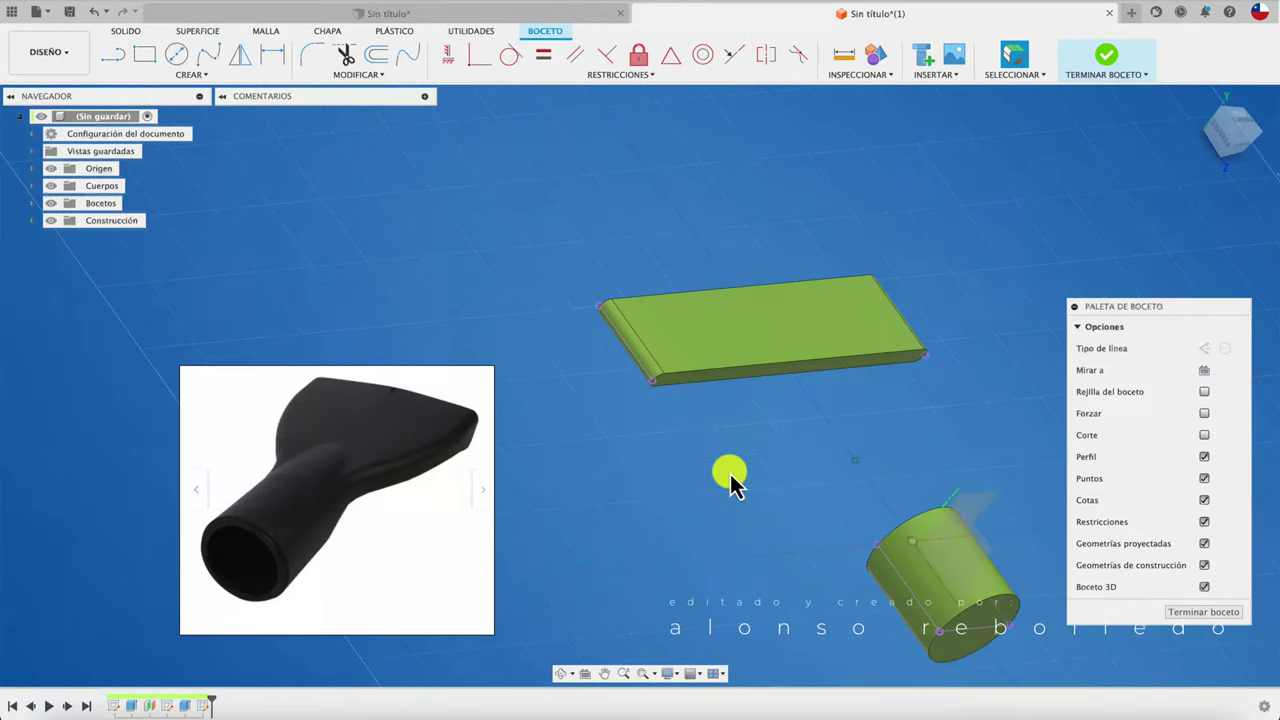
mouse_move(730, 474)
middle_mouse_down("shift")
mouse_move(734, 486)
mouse_move(597, 391)
mouse_move(470, 138)
mouse_move(640, 515)
mouse_move(714, 541)
middle_mouse_up("shift")
Draw a blend curve from the cylinder's edge to the plate's corner, viewed from Top.
left_click(410, 54)
left_click(625, 533)
left_click(883, 457)
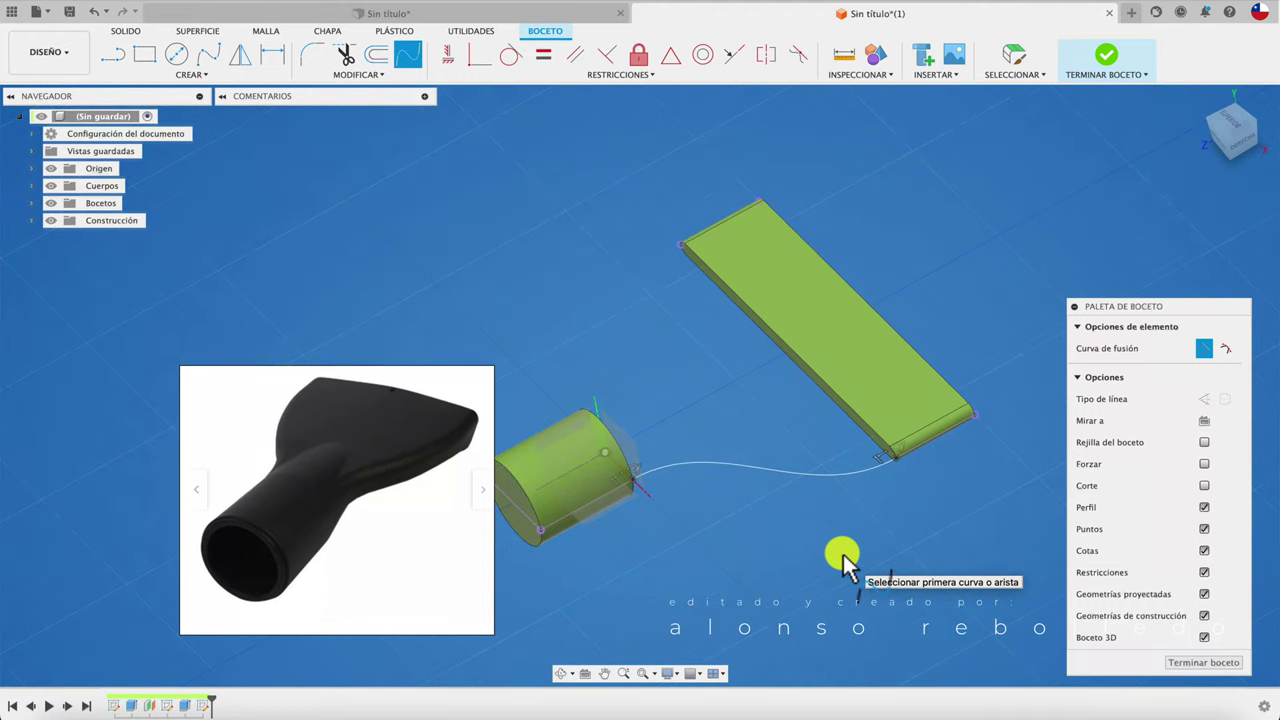
middle_click_drag(843, 554, 1100, 286, "shift")
left_click(1207, 141)
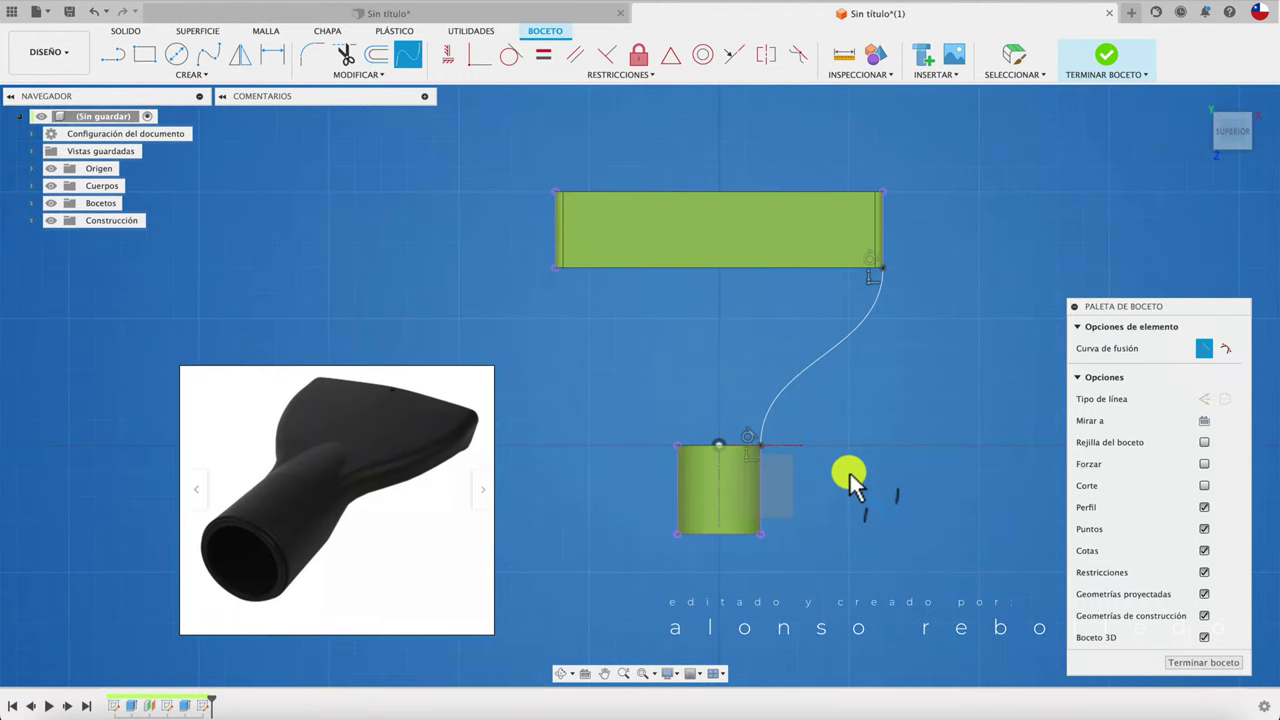
key("Escape")
Insert an extra fit point along the blend spline.
left_click(844, 346)
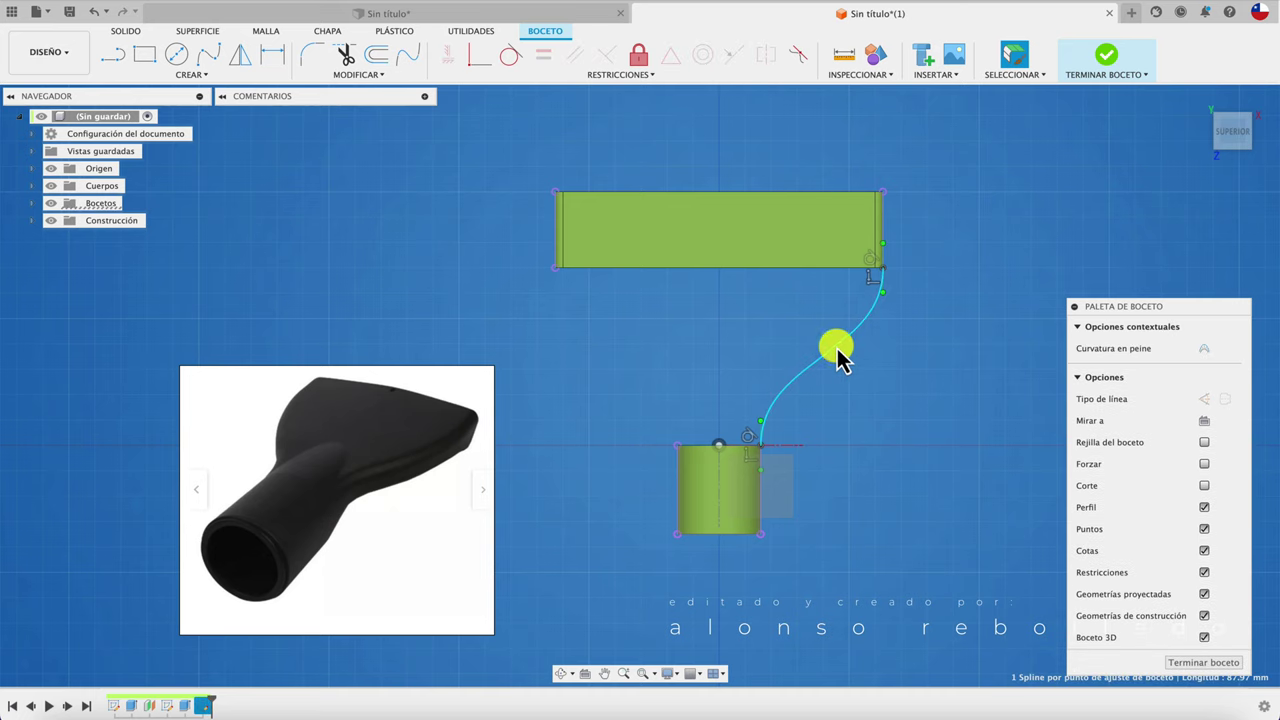
mouse_move(763, 435)
left_mouse_down()
mouse_move(780, 410)
mouse_move(775, 426)
left_mouse_up()
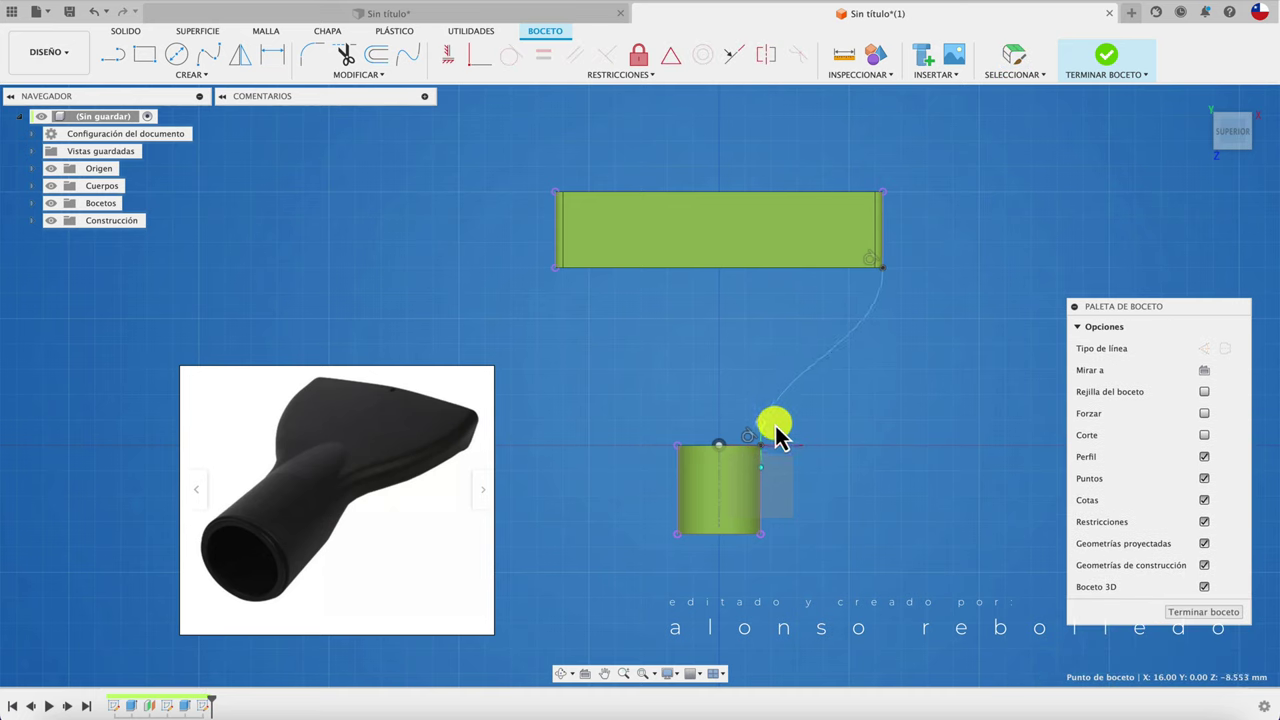
right_click(823, 366)
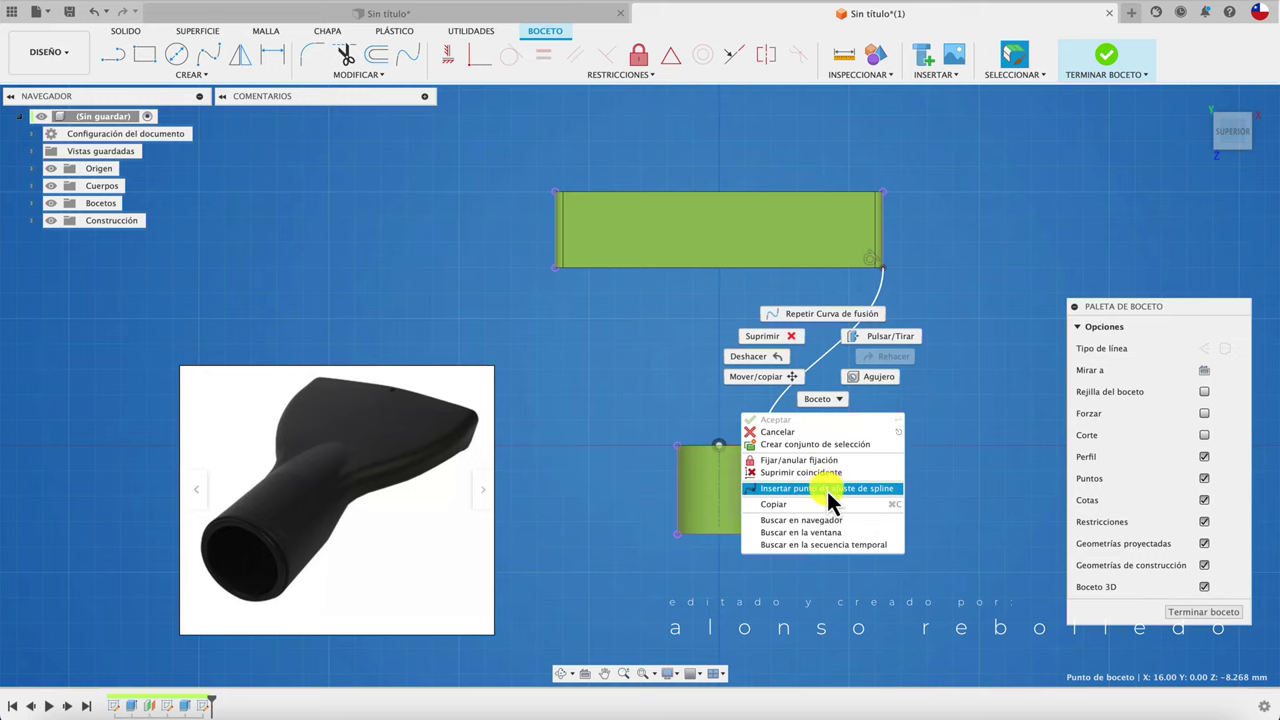
left_click(827, 489)
left_click(827, 354)
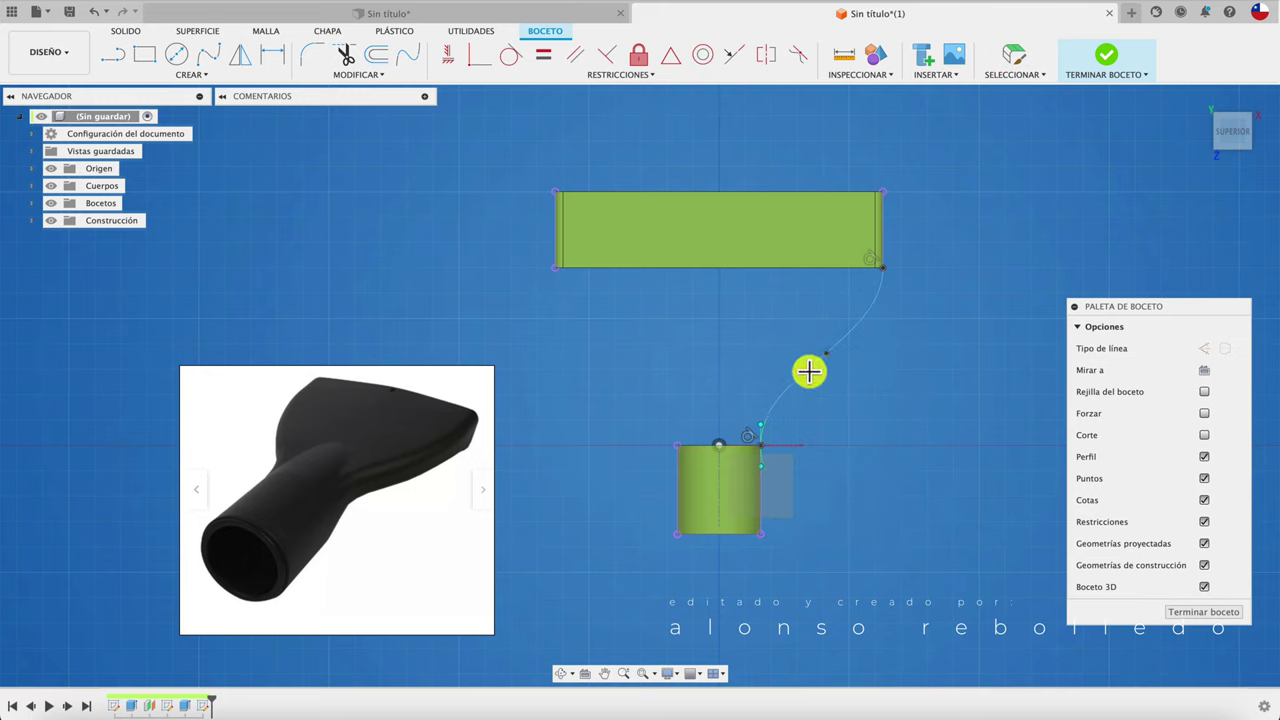
left_click(818, 366)
left_click(829, 365)
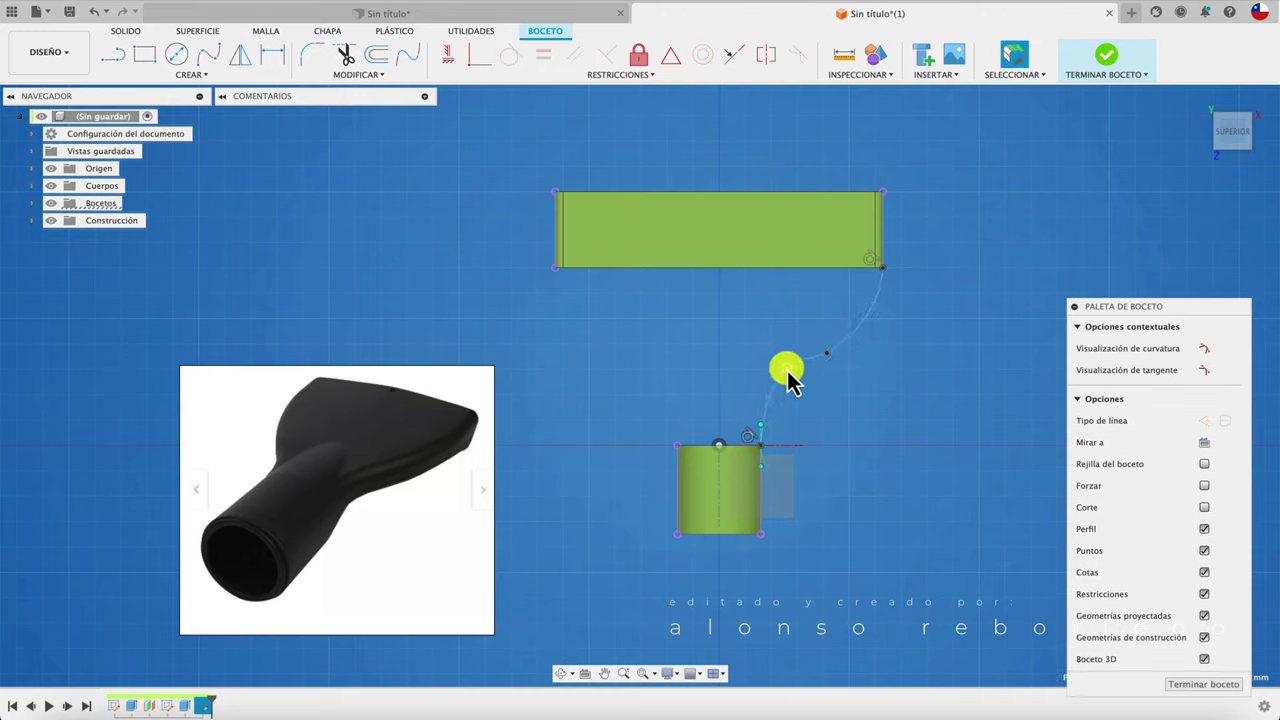
left_click(856, 408)
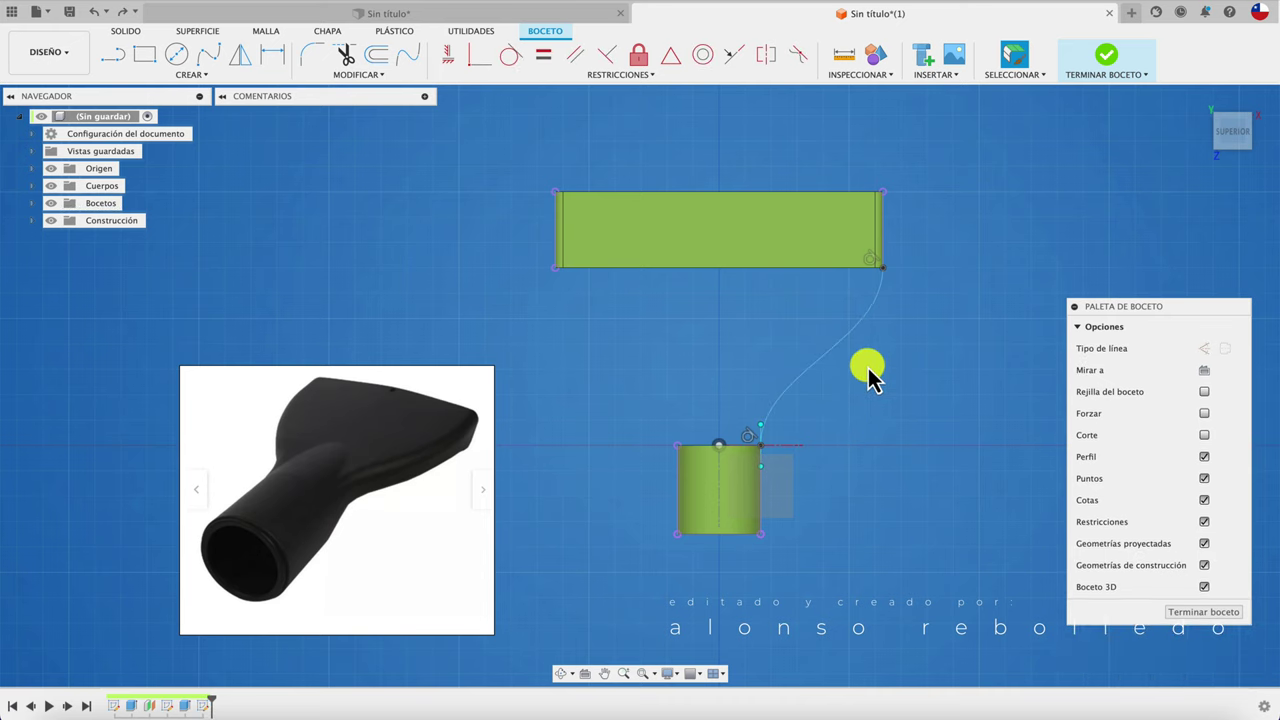
scroll(837, 447, "down", 1)
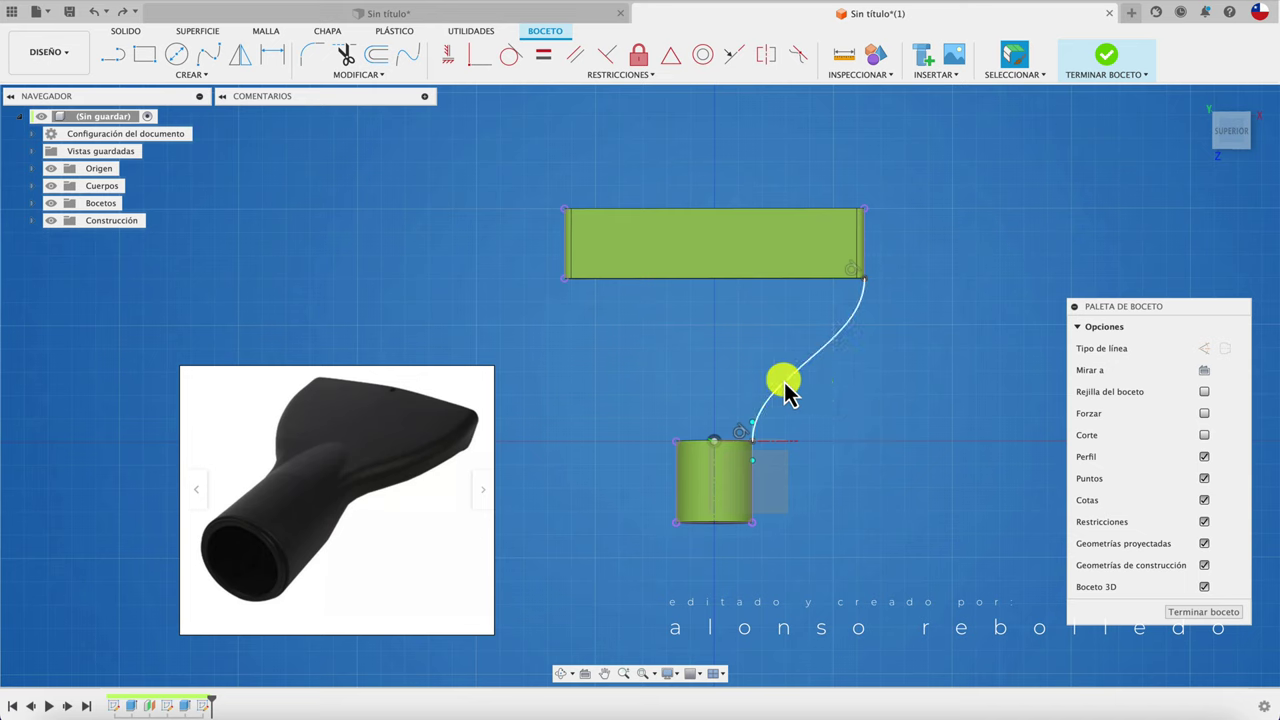
Draw a vertical centreline from the cylinder edge point and make it construction geometry.
left_click(114, 56)
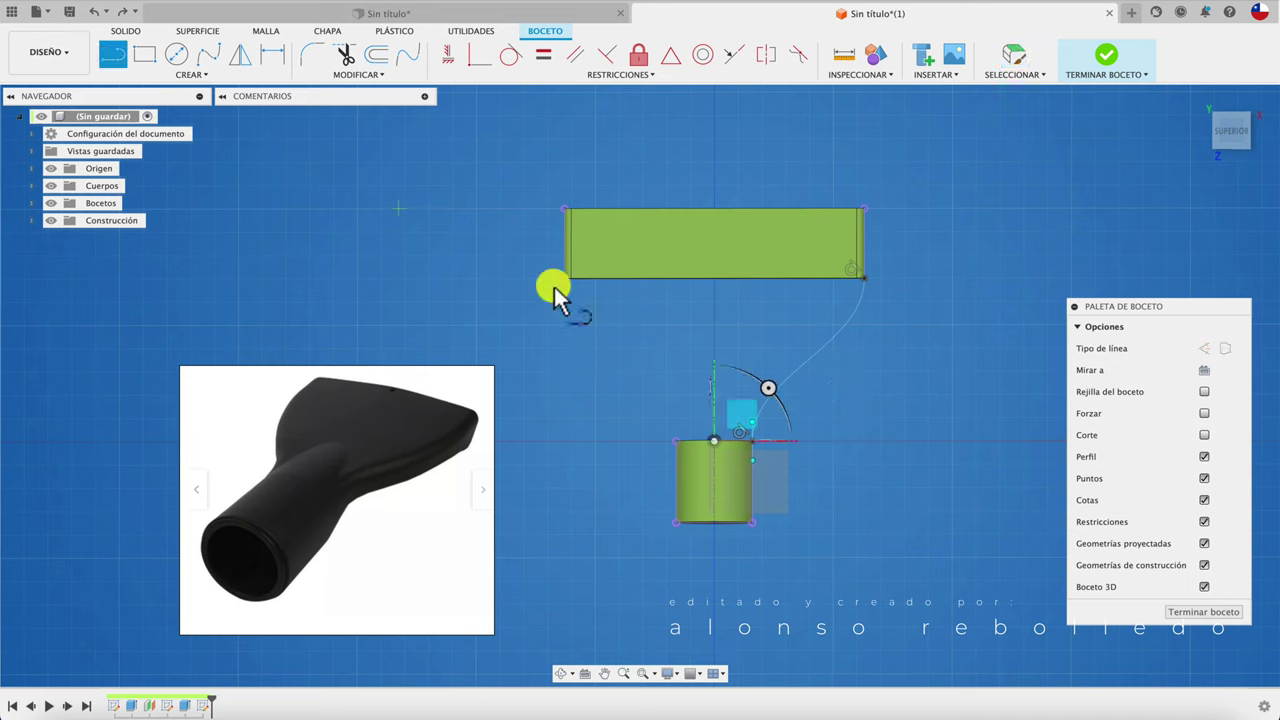
left_click(716, 442)
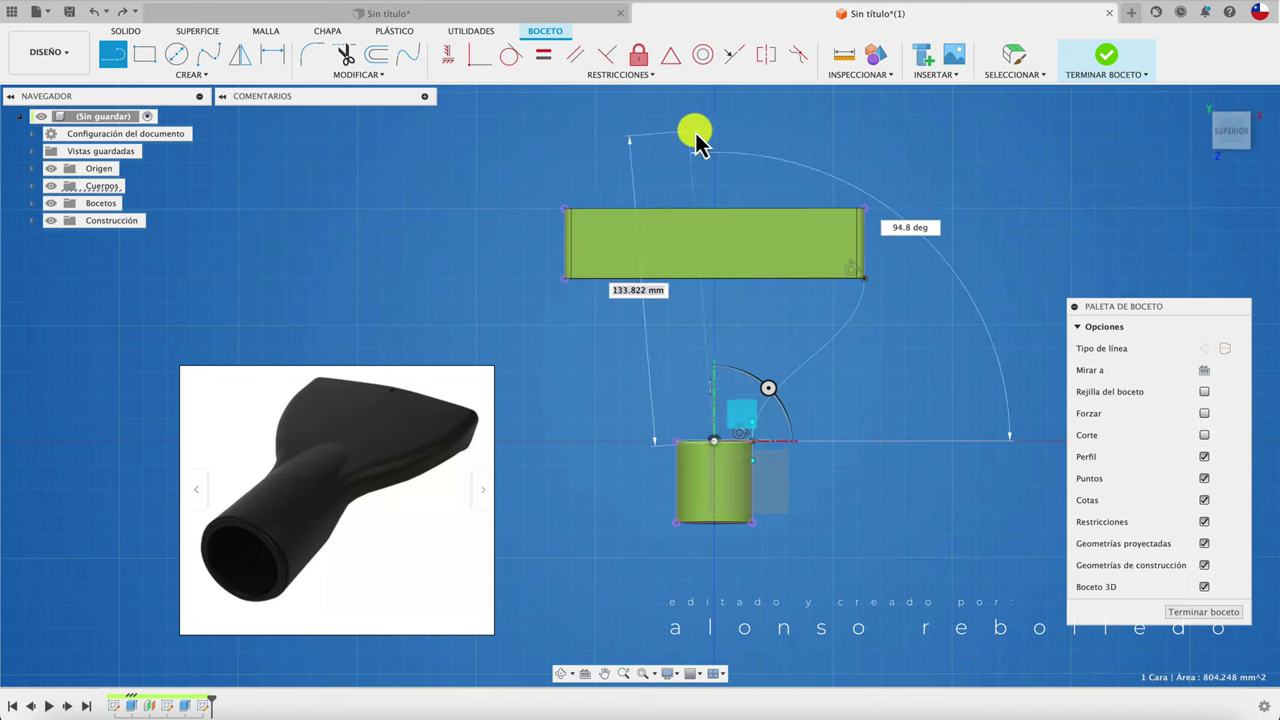
left_click(715, 125)
key("Escape")
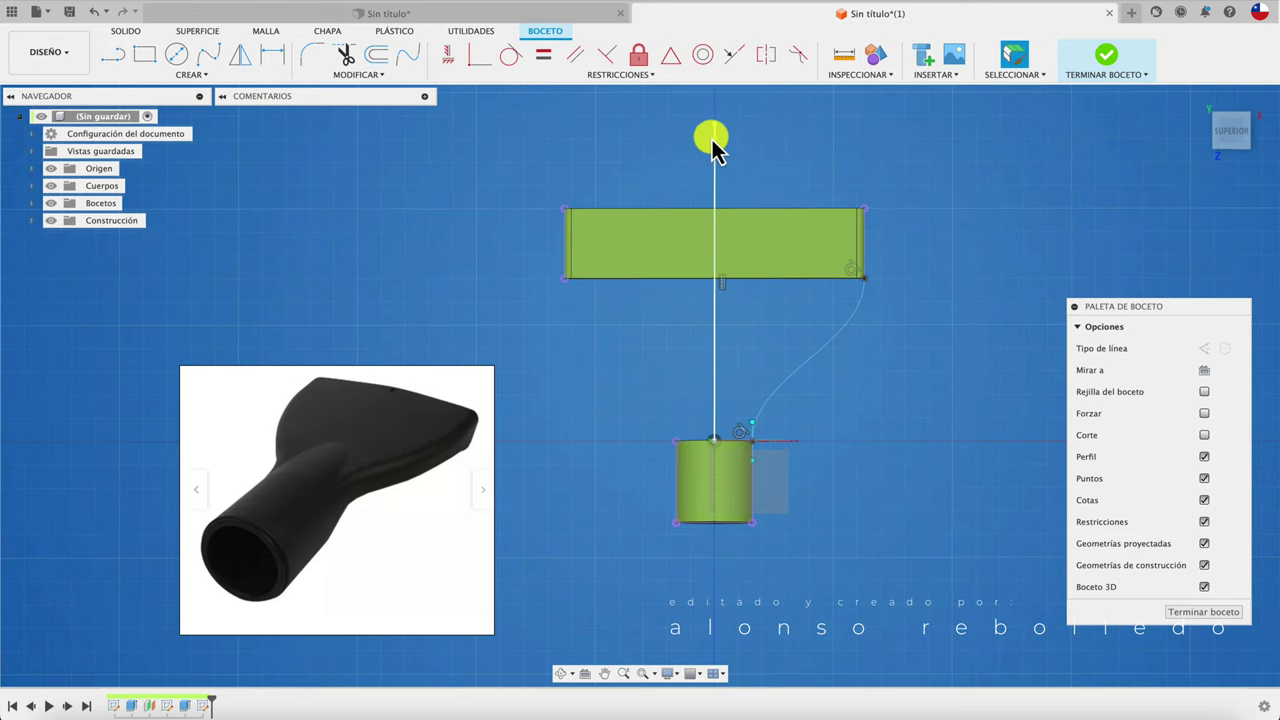
left_click(716, 147)
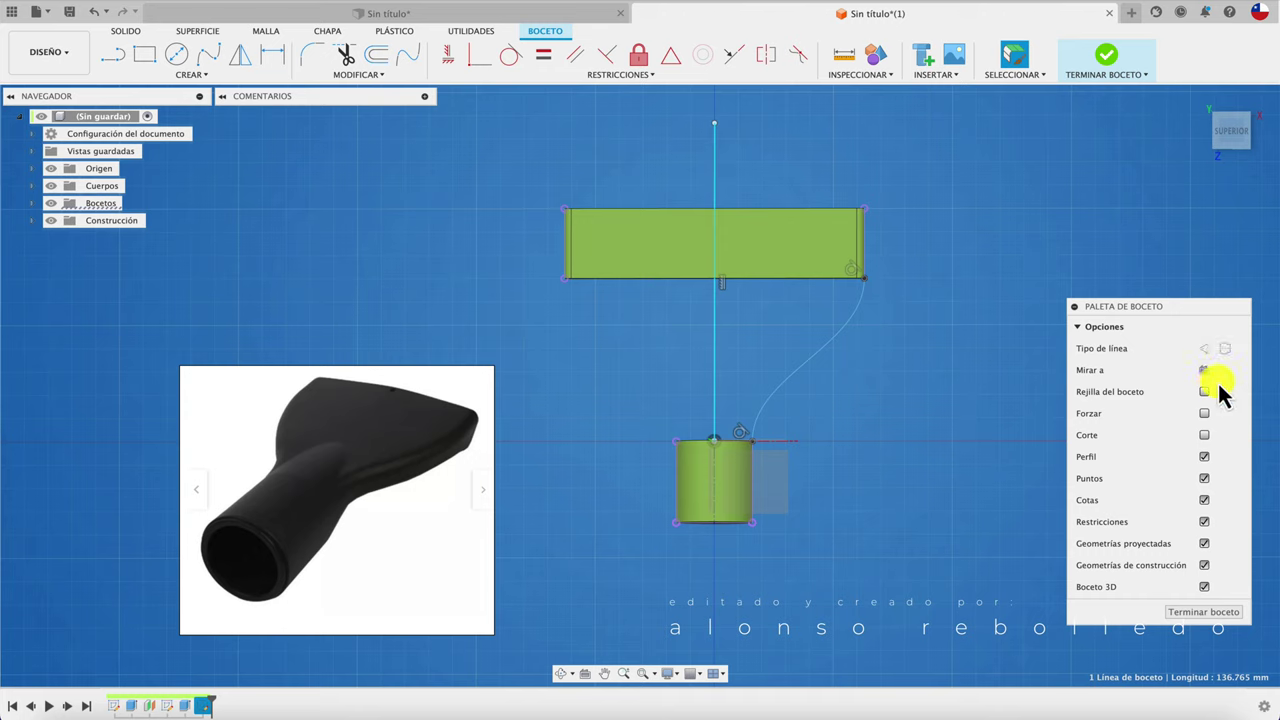
left_click(1224, 348)
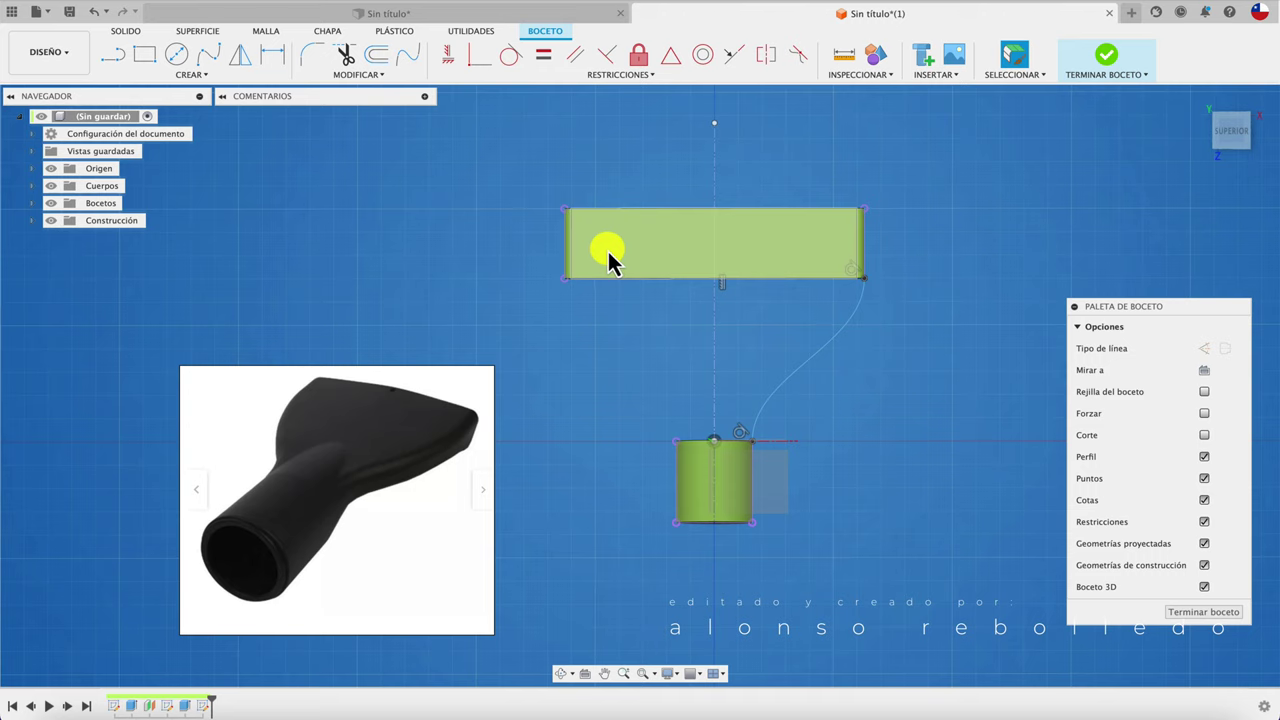
Mirror the spline about the centreline and finish the sketch.
left_click(240, 62)
left_click(814, 366)
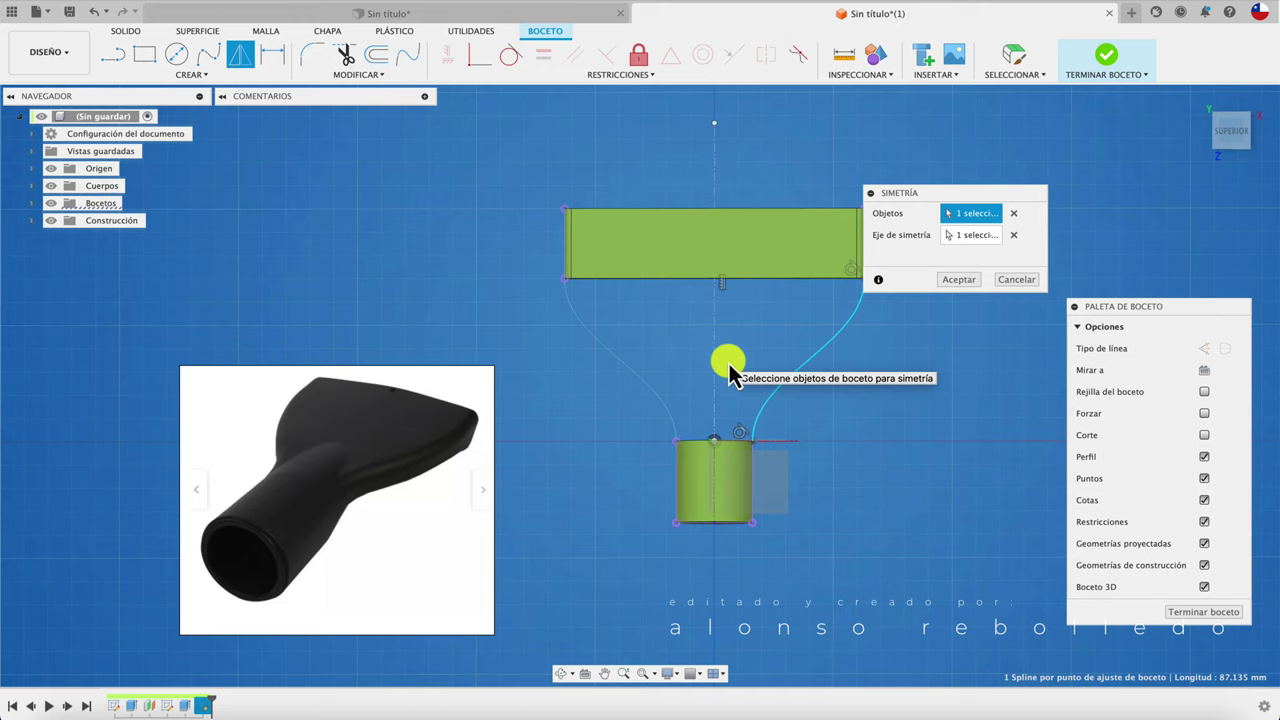
left_click(958, 279)
middle_click_drag(1000, 223, 1100, 118, "shift")
left_click(1104, 55)
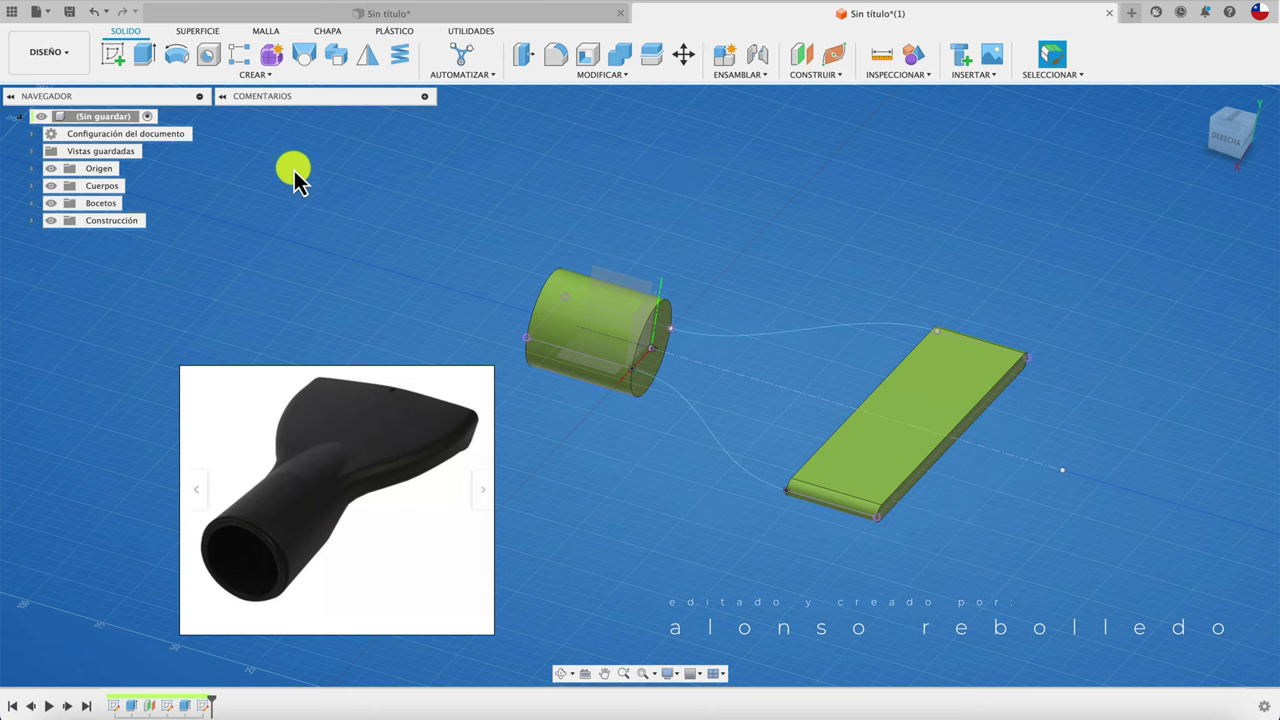
Loft from the cylinder end face to the plate face, using both splines as rails, joined.
left_click(311, 60)
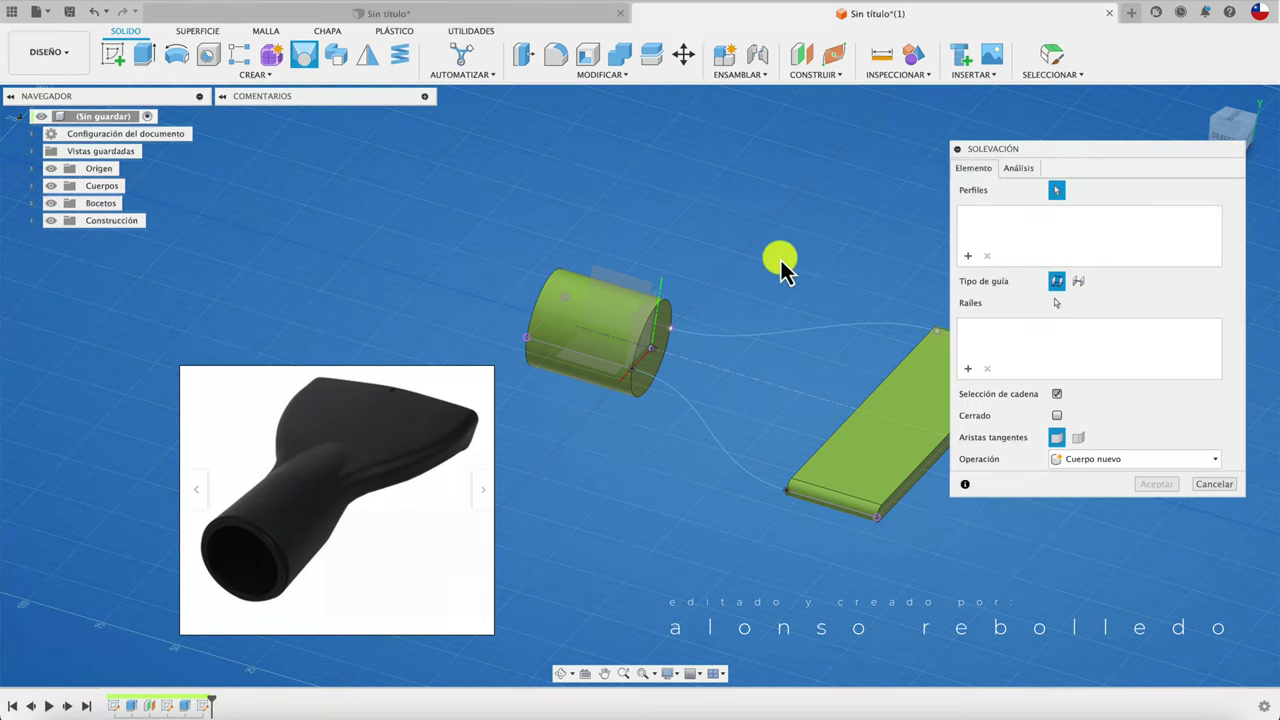
scroll(780, 257, "up", 3)
left_click(631, 305)
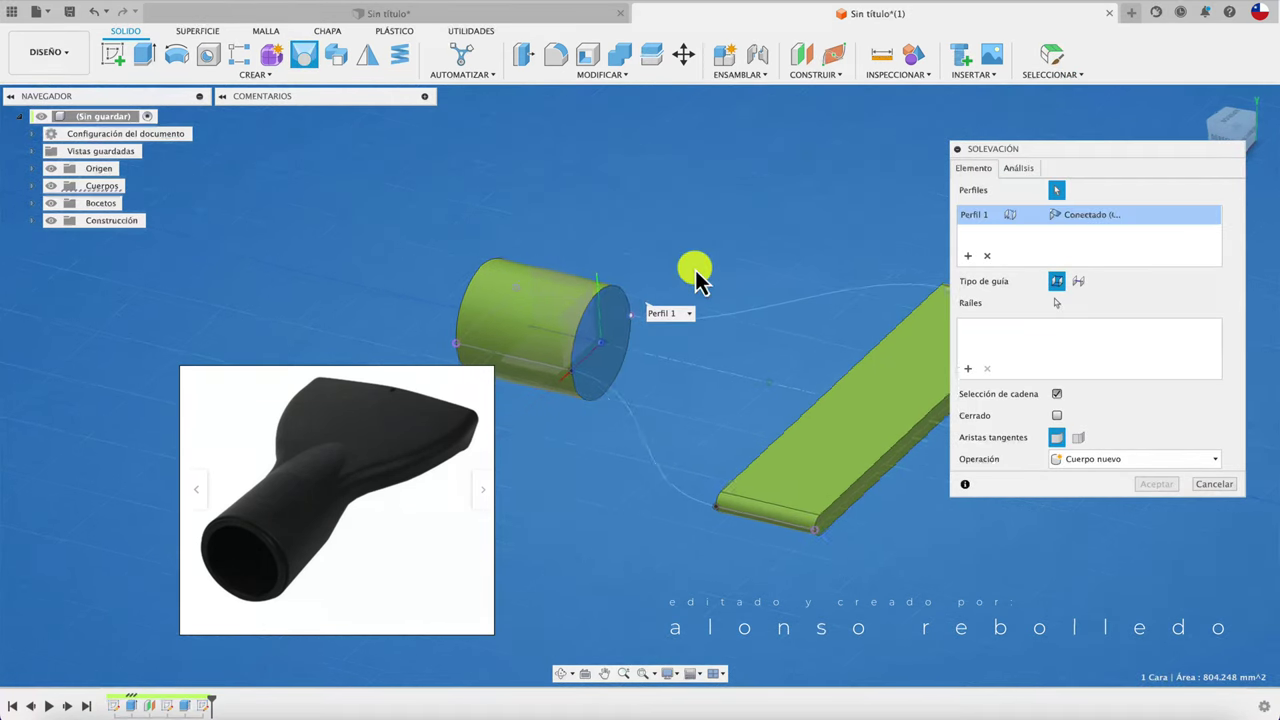
middle_click_drag(695, 270, 765, 365, "shift")
left_click(780, 382)
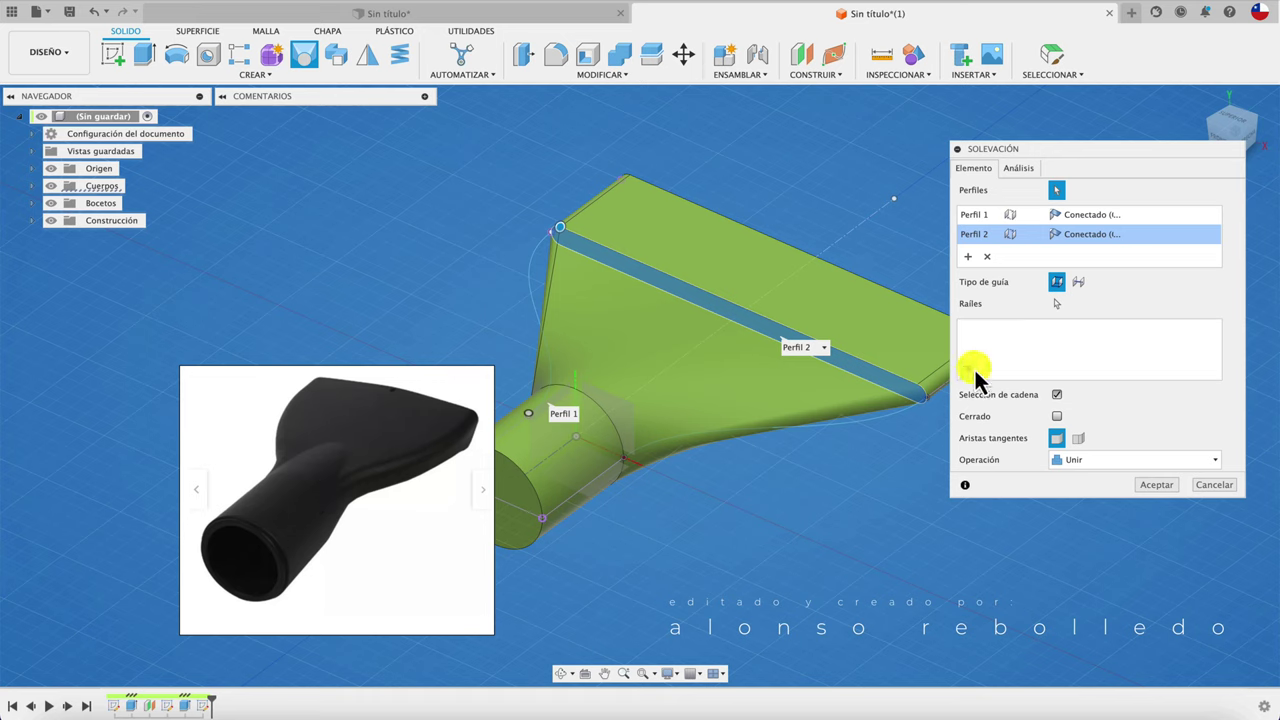
left_click(1056, 304)
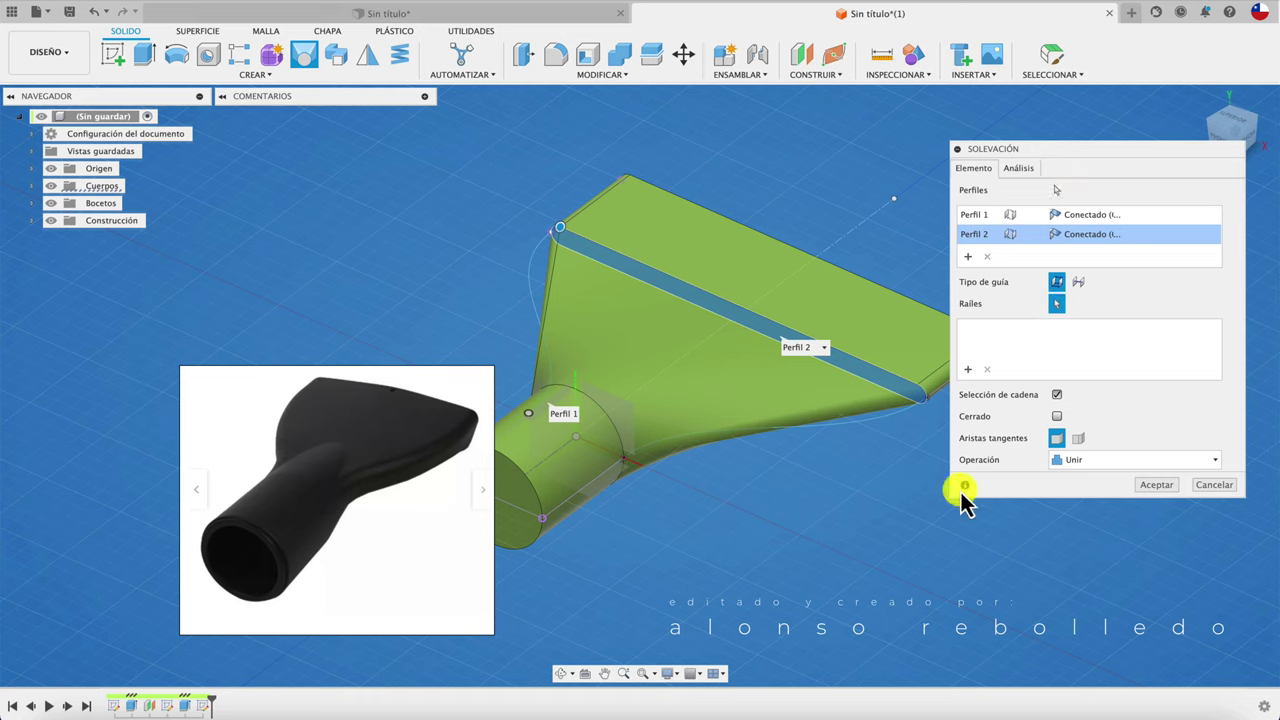
left_click(877, 425)
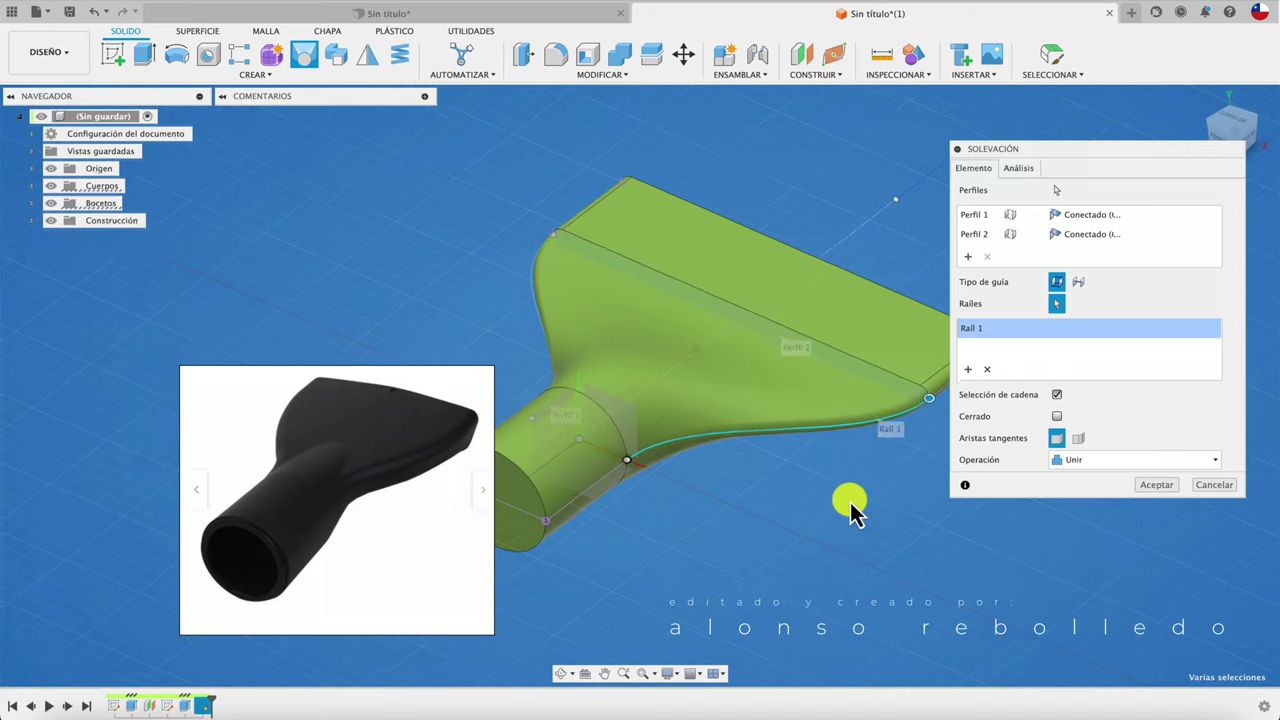
mouse_move(850, 503)
middle_mouse_down("shift")
mouse_move(697, 458)
mouse_move(884, 555)
mouse_move(1057, 537)
mouse_move(1155, 503)
middle_mouse_up("shift")
left_click(691, 442)
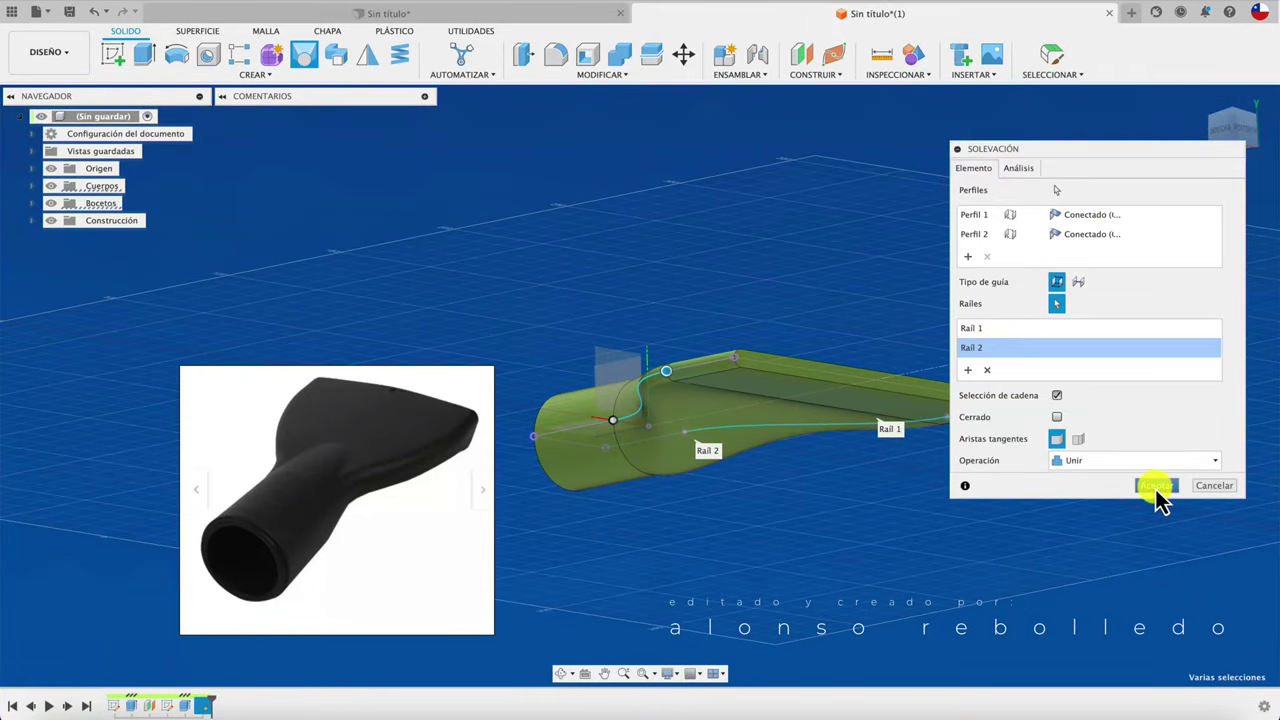
left_click(1157, 487)
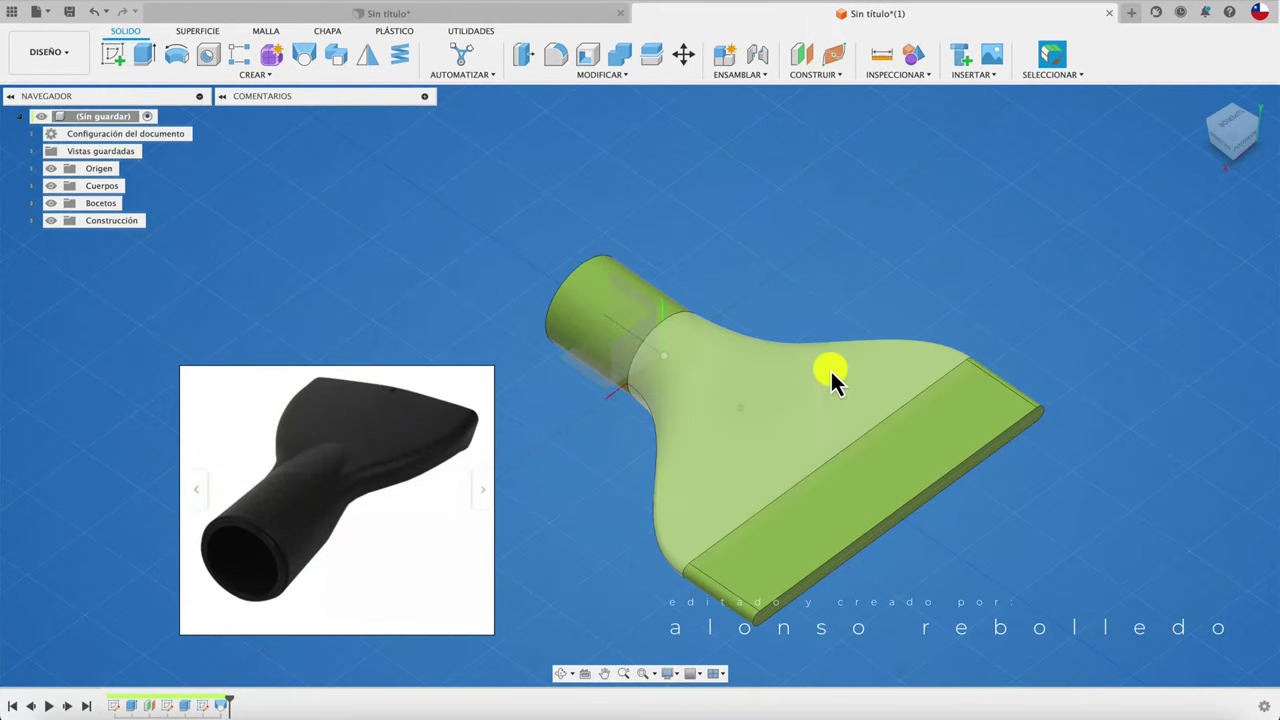
Shell the nozzle to 1 mm inside thickness, removing the round inlet and flat mouth faces.
mouse_move(831, 371)
middle_mouse_down("shift")
mouse_move(666, 457)
mouse_move(757, 398)
mouse_move(800, 420)
mouse_move(880, 500)
mouse_move(860, 511)
middle_mouse_up("shift")
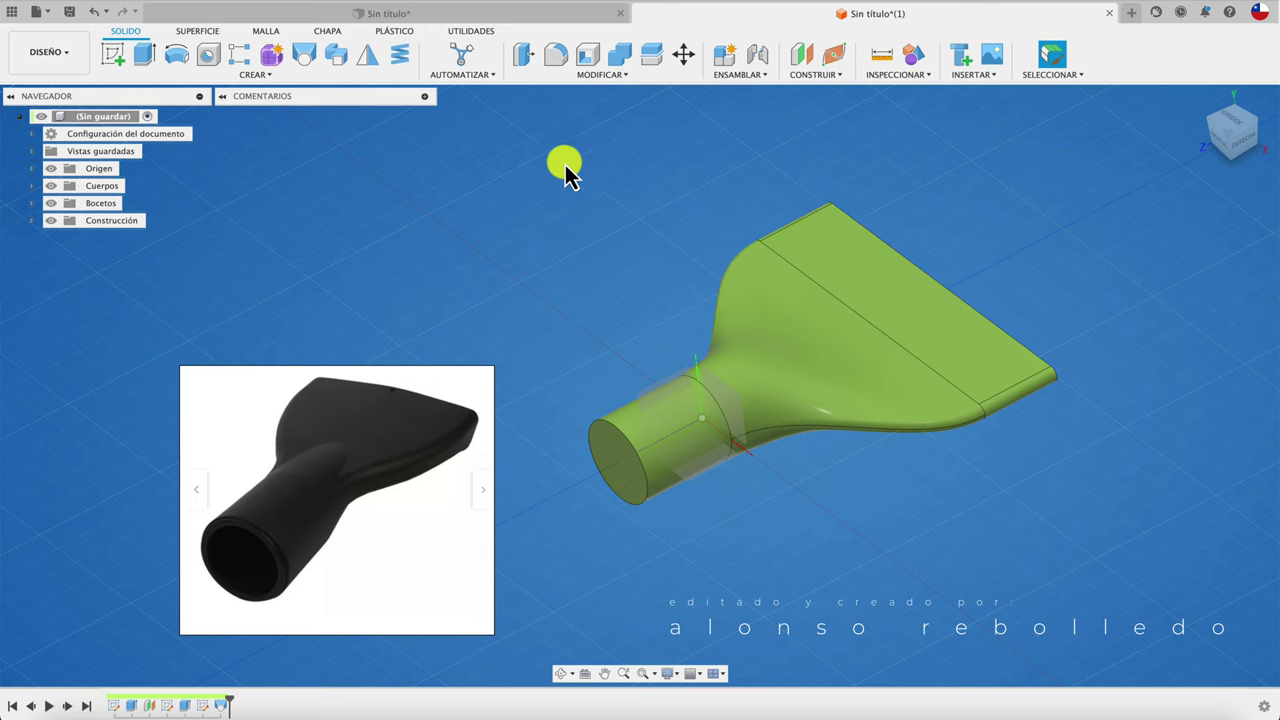
left_click(588, 58)
left_click(626, 469)
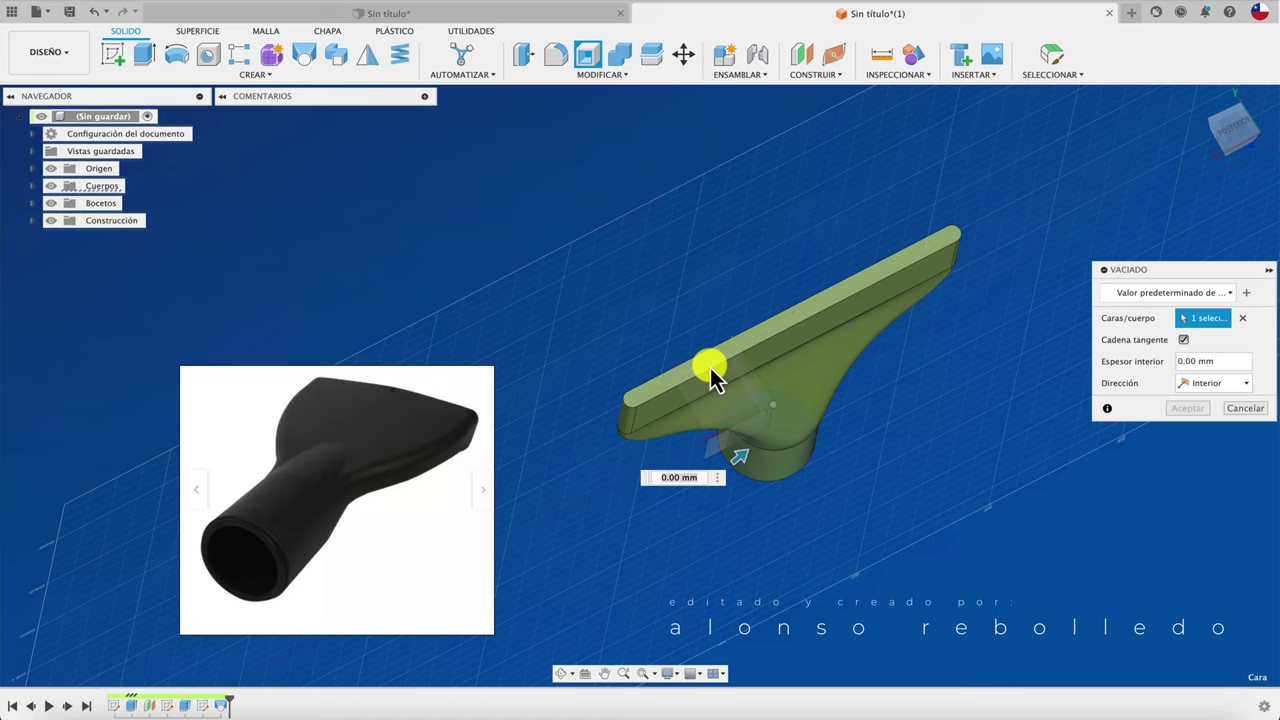
left_click(709, 373)
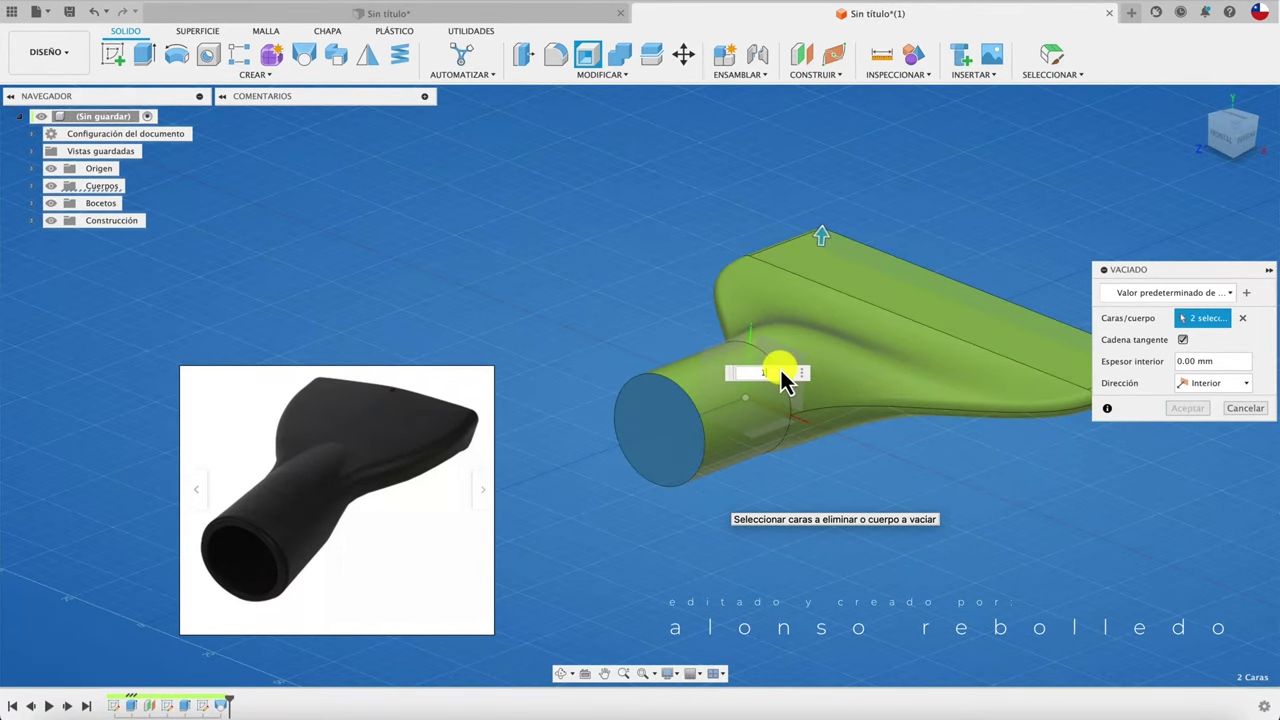
type("1")
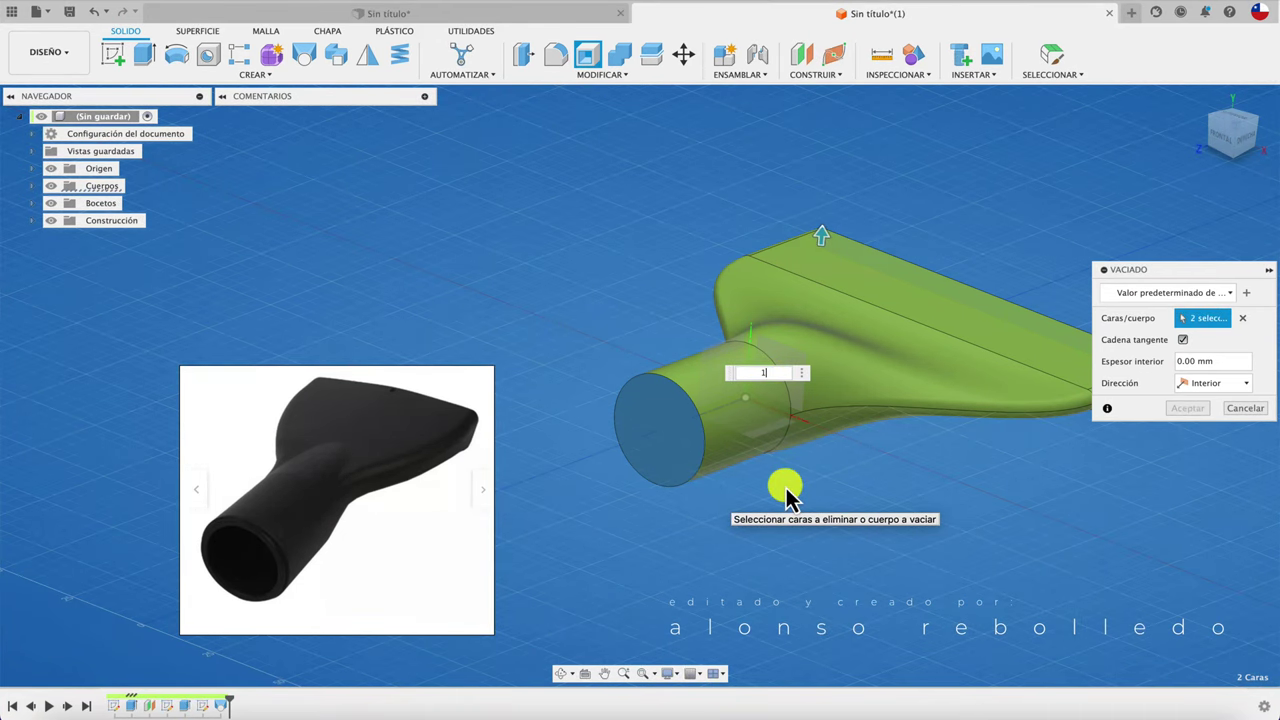
key("Return")
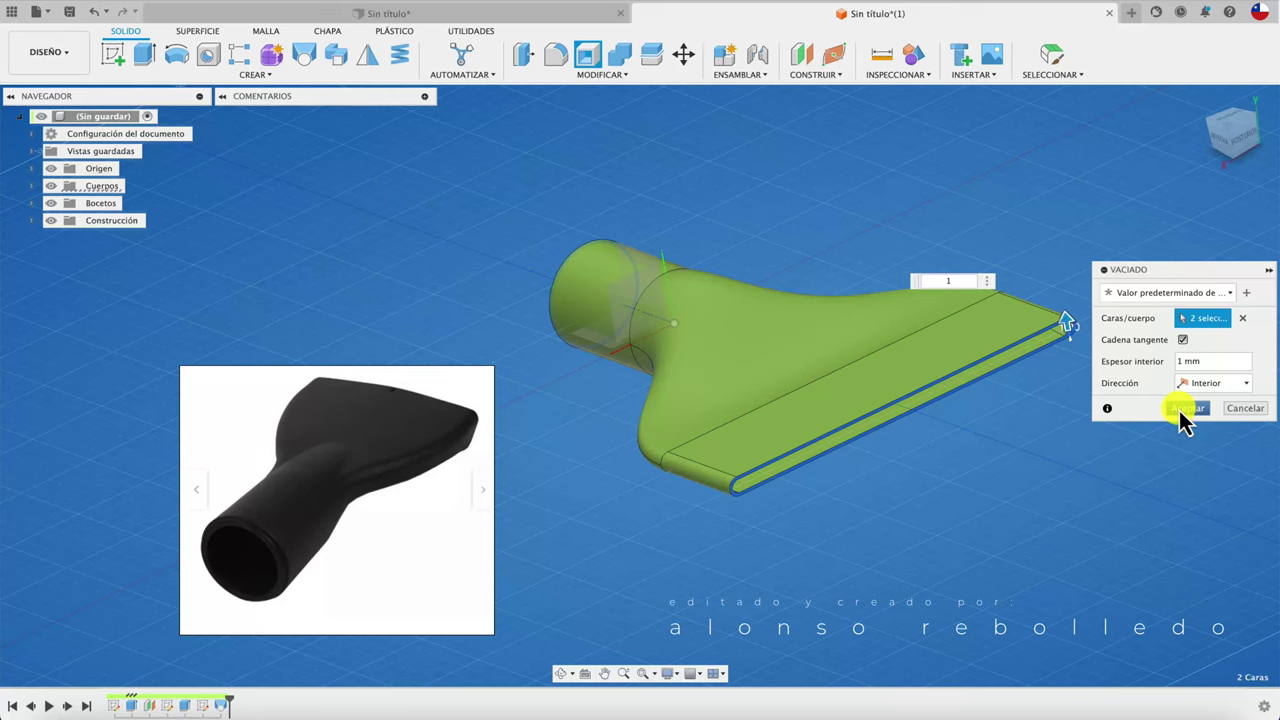
left_click(1180, 410)
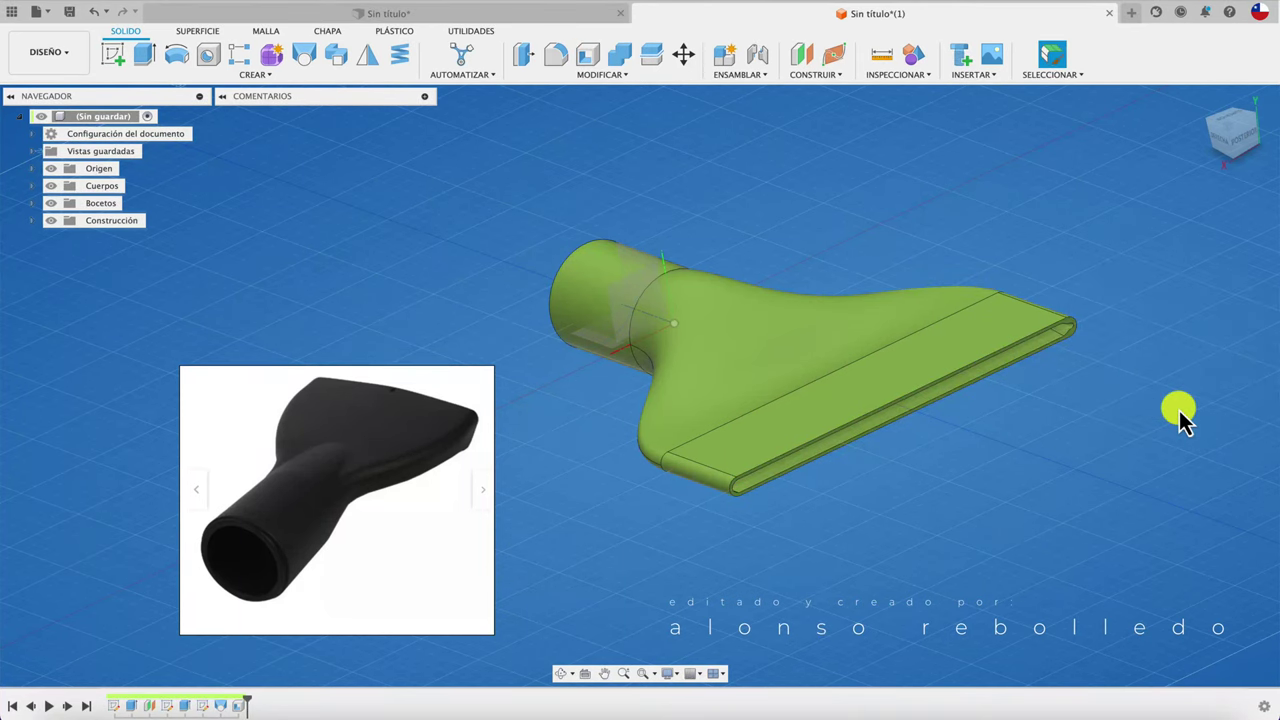
Add a YZ-plane section analysis to check the nozzle's 1 mm hollow walls, then hide it.
middle_click_drag(963, 80, 909, 99, "shift")
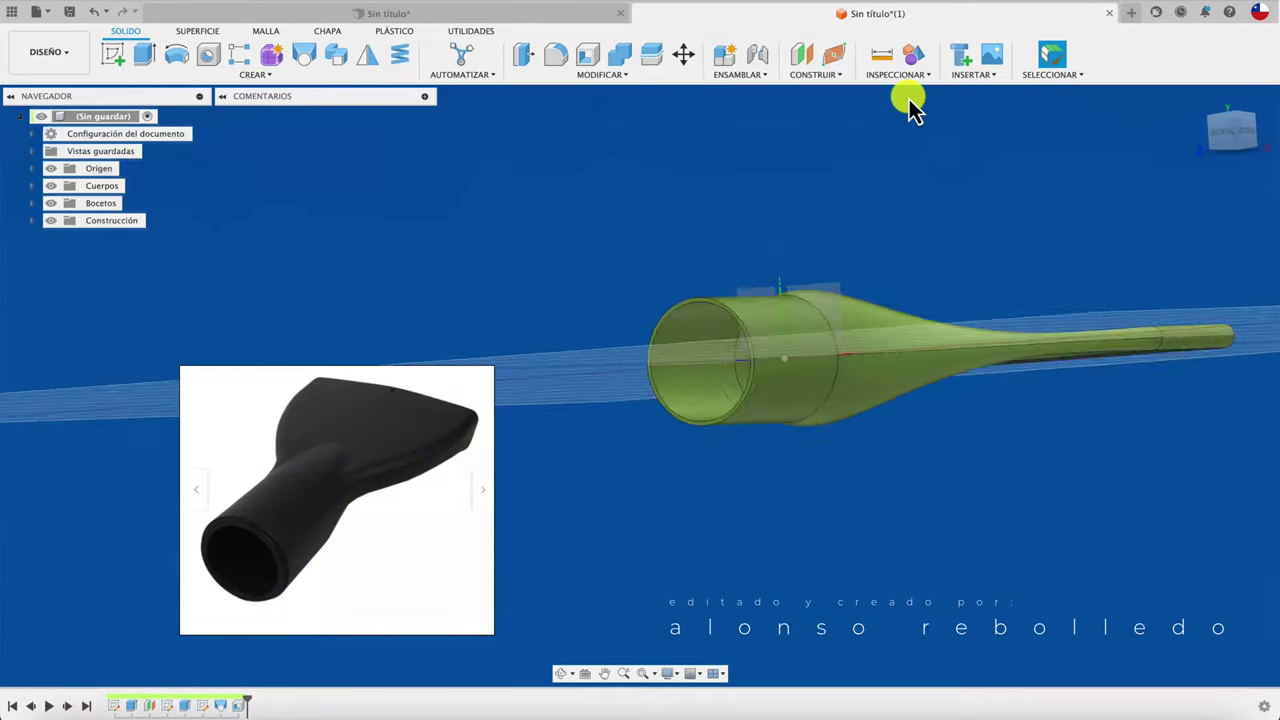
key("F6")
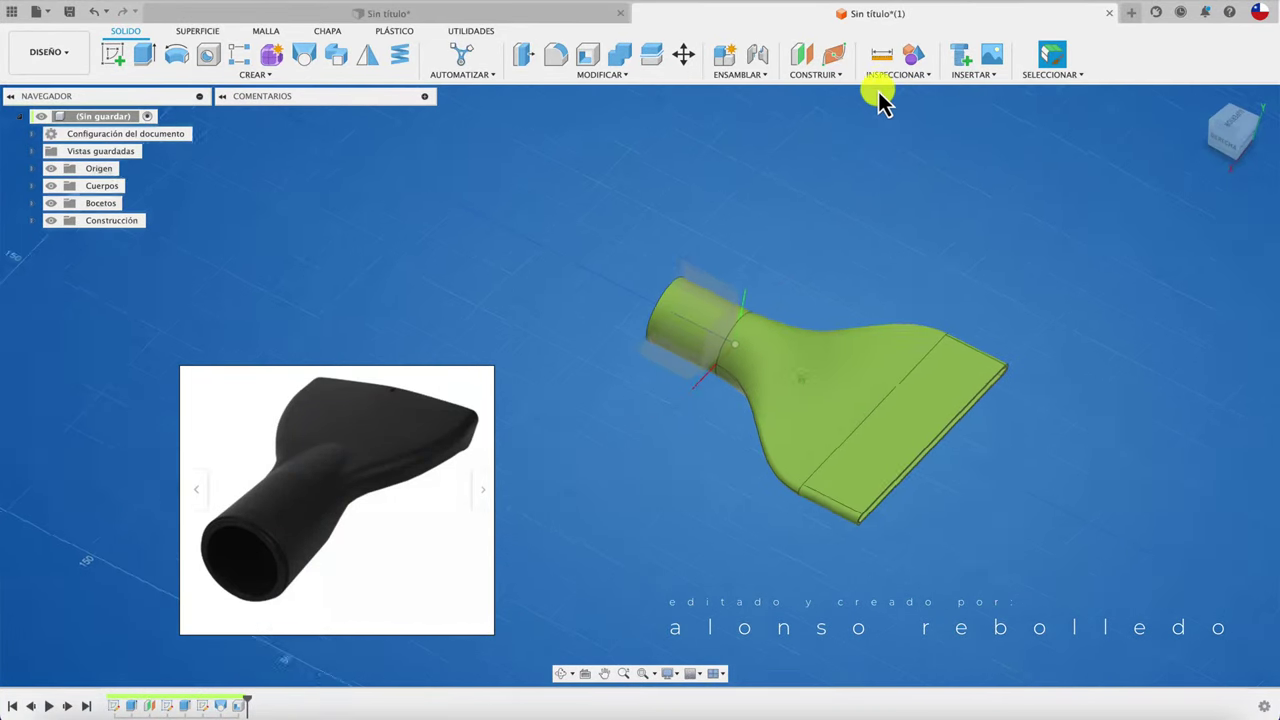
left_click(885, 76)
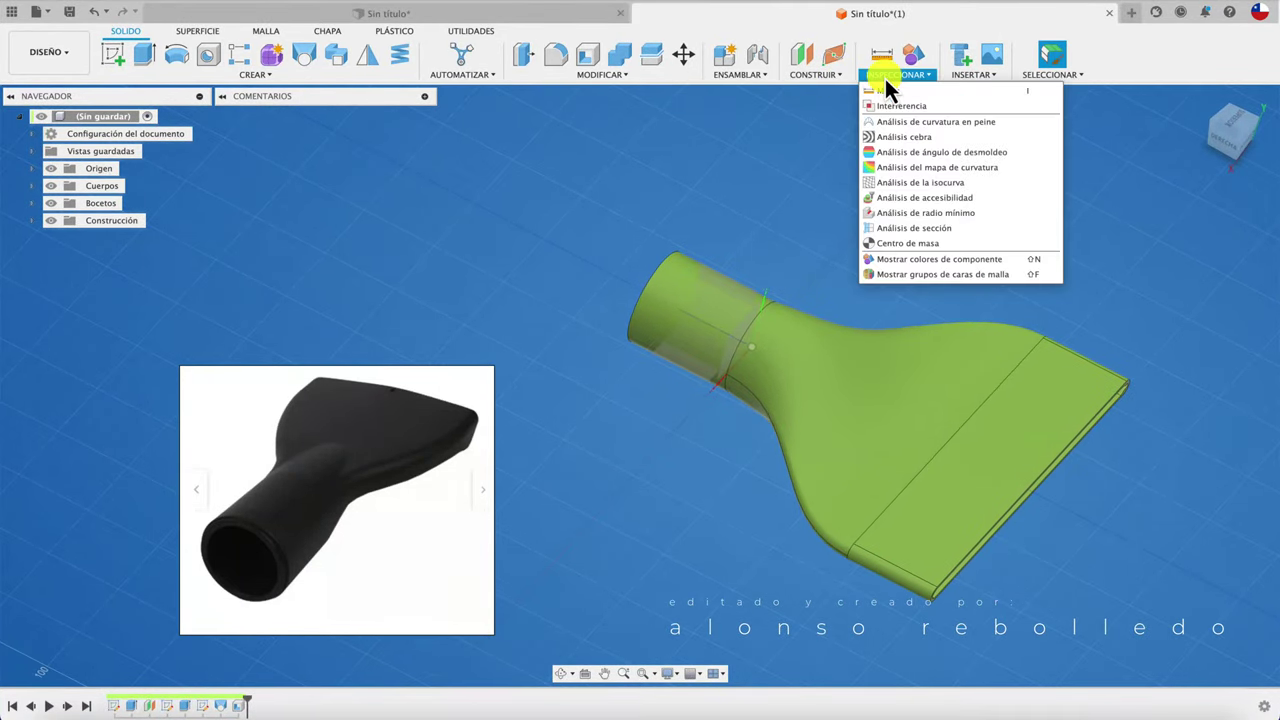
left_click(894, 229)
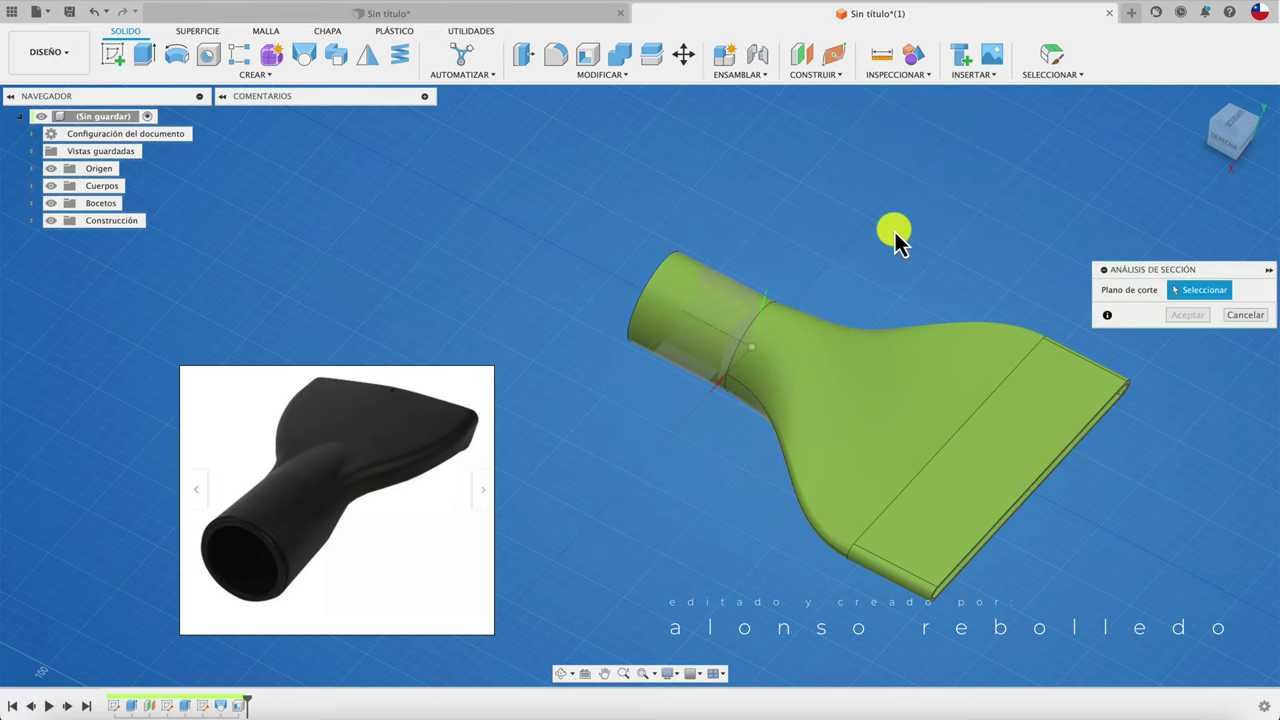
left_click(755, 346)
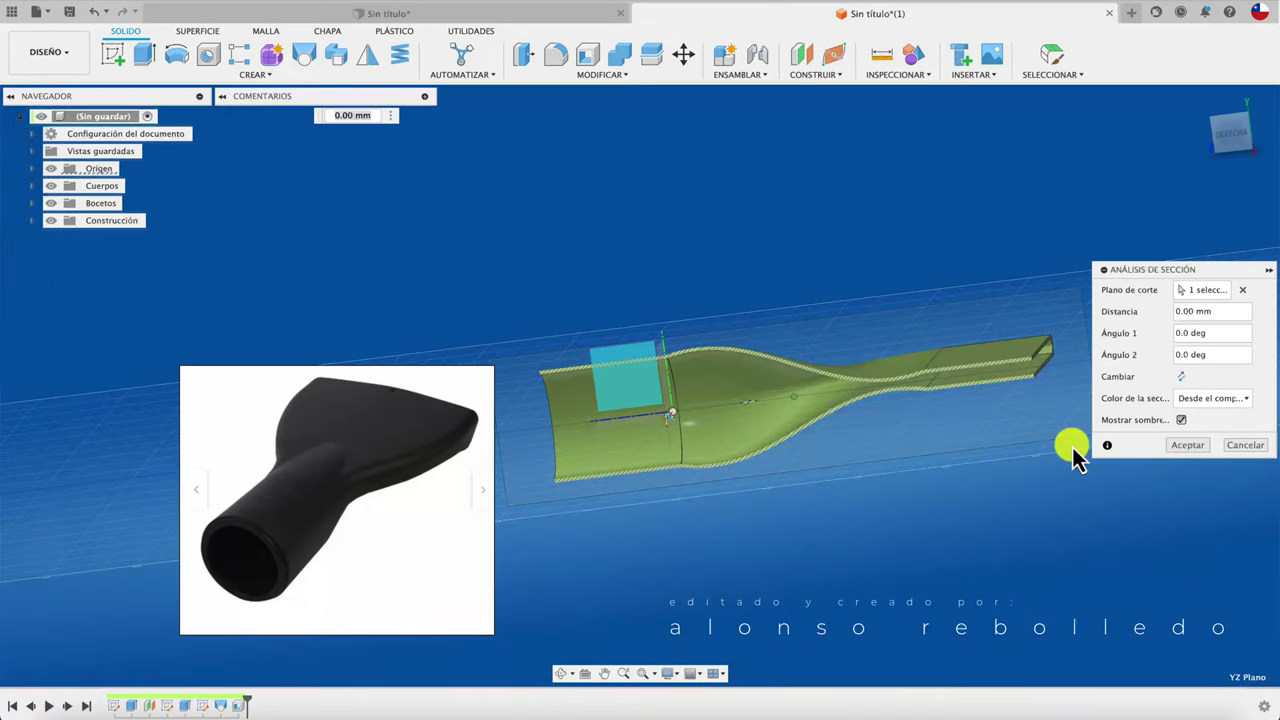
mouse_move(1072, 455)
middle_mouse_down("shift")
mouse_move(1012, 418)
mouse_move(976, 424)
mouse_move(1013, 419)
mouse_move(978, 370)
mouse_move(991, 405)
mouse_move(1043, 414)
mouse_move(1003, 431)
mouse_move(1063, 451)
middle_mouse_up("shift")
left_click(1185, 447)
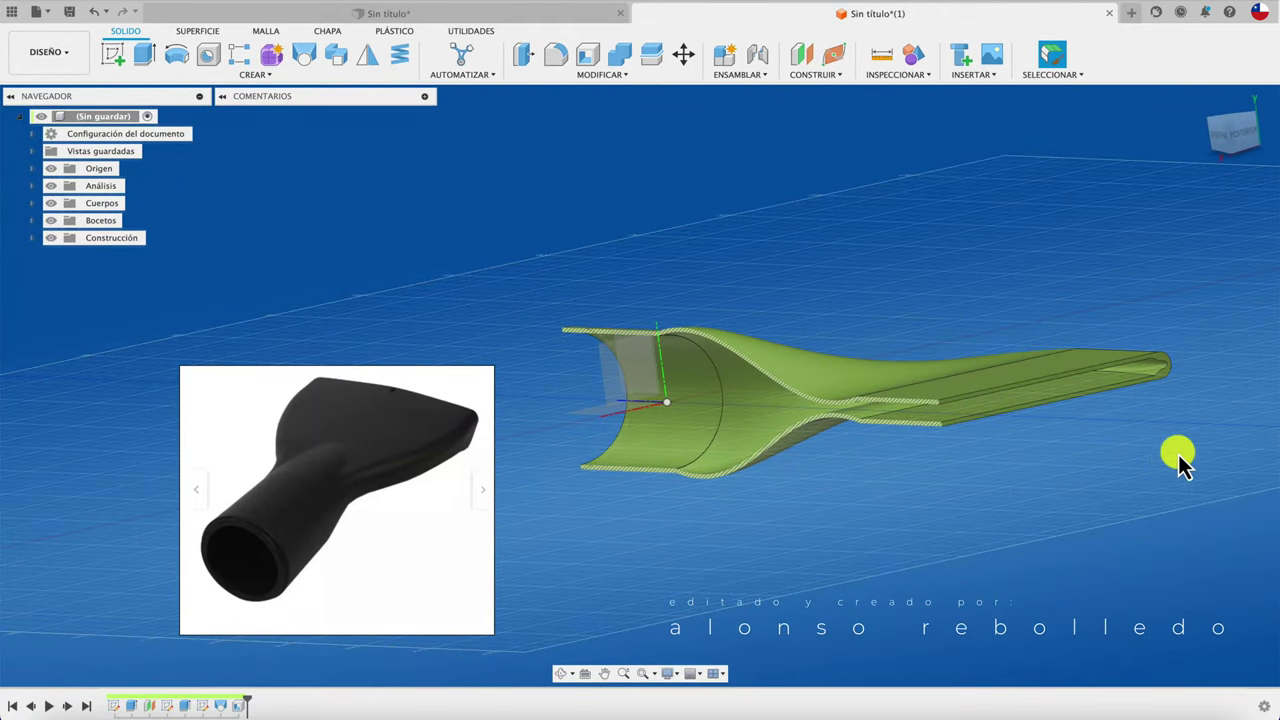
mouse_move(1180, 460)
middle_mouse_down("shift")
mouse_move(948, 512)
mouse_move(560, 349)
mouse_move(340, 234)
mouse_move(64, 183)
middle_mouse_up("shift")
left_click(51, 186)
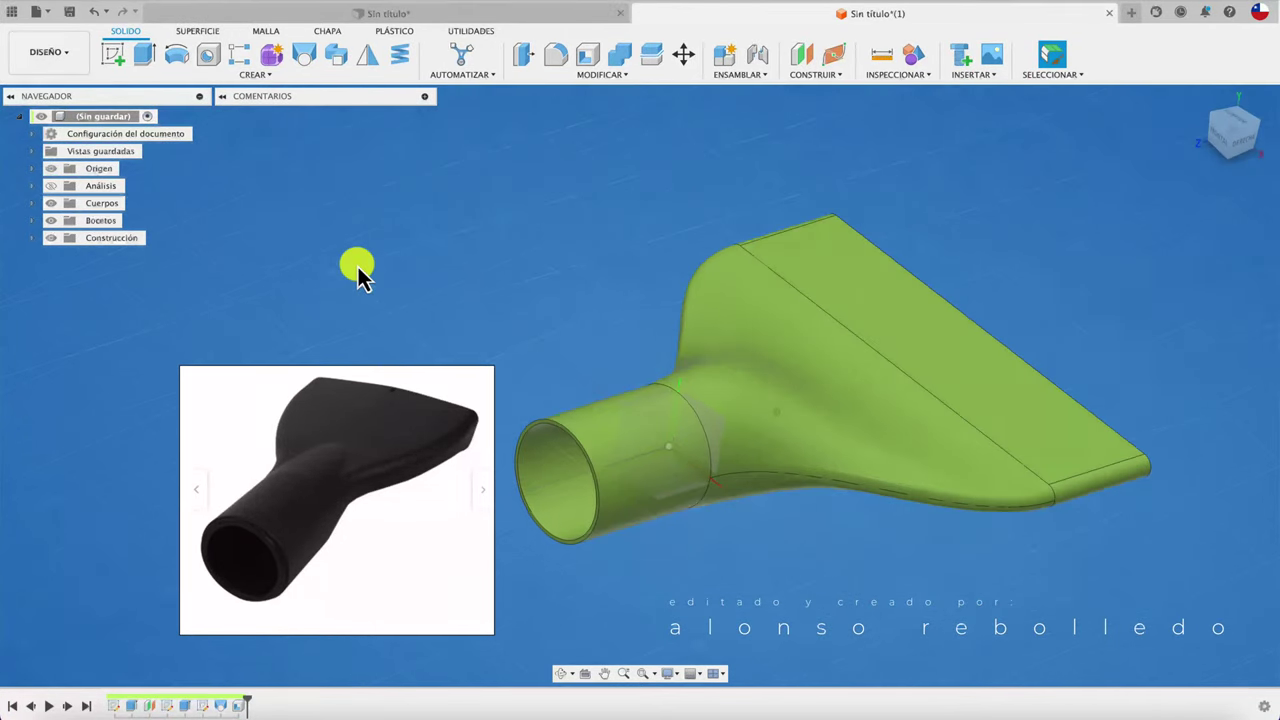
Convert the body Cuerpo1 into the component Componente1:1 using Crear componentes a partir de cuerpos.
scroll(360, 276, "down", 2)
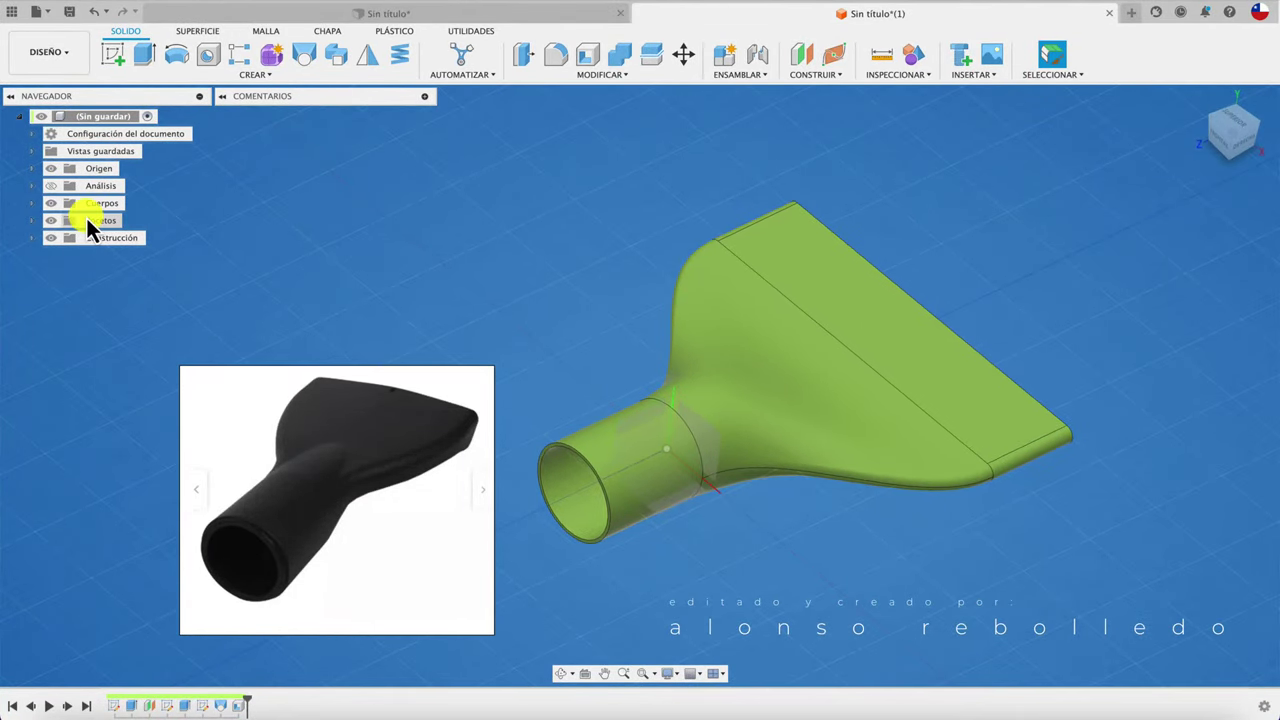
left_click(33, 204)
left_click(119, 221)
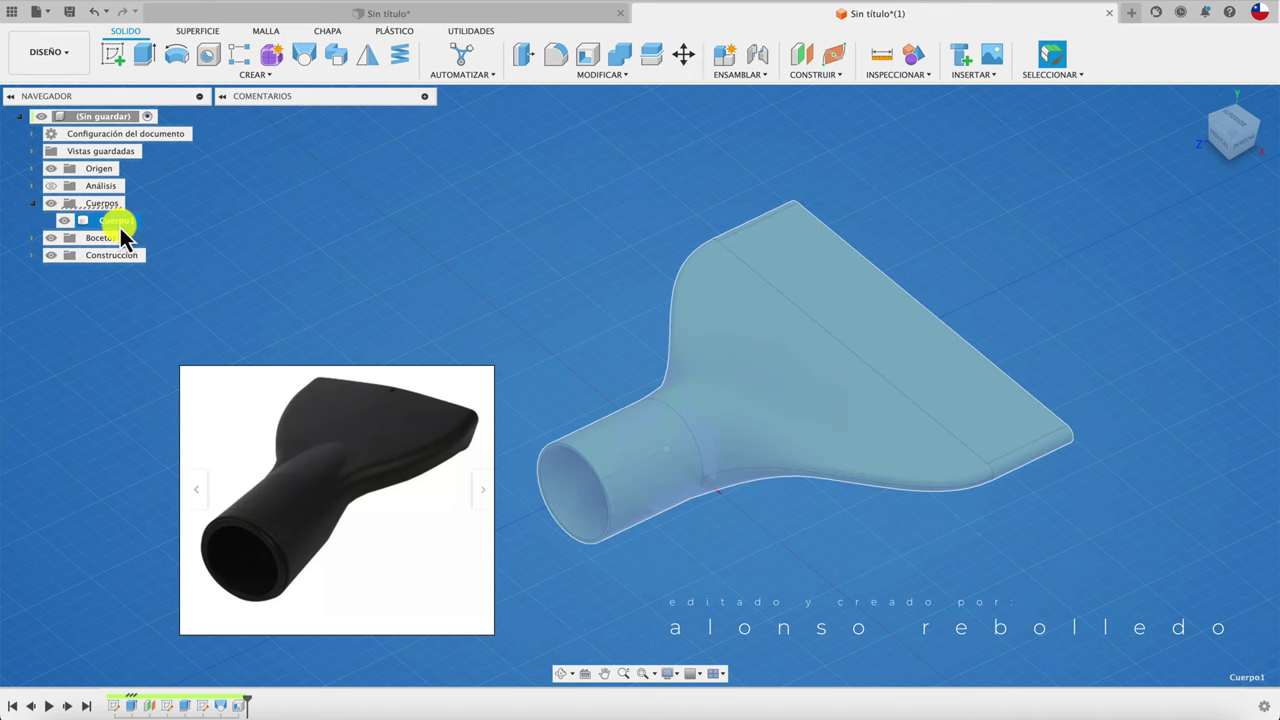
right_click(119, 225)
left_click(186, 271)
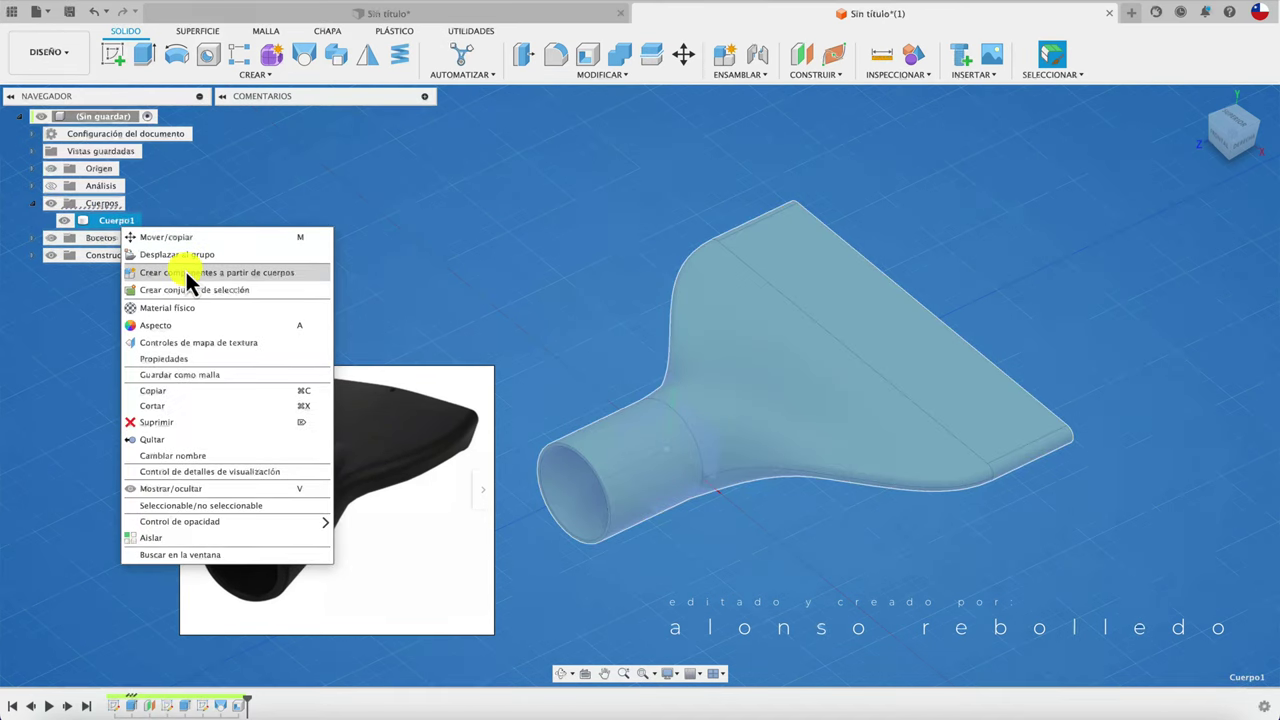
key("F6")
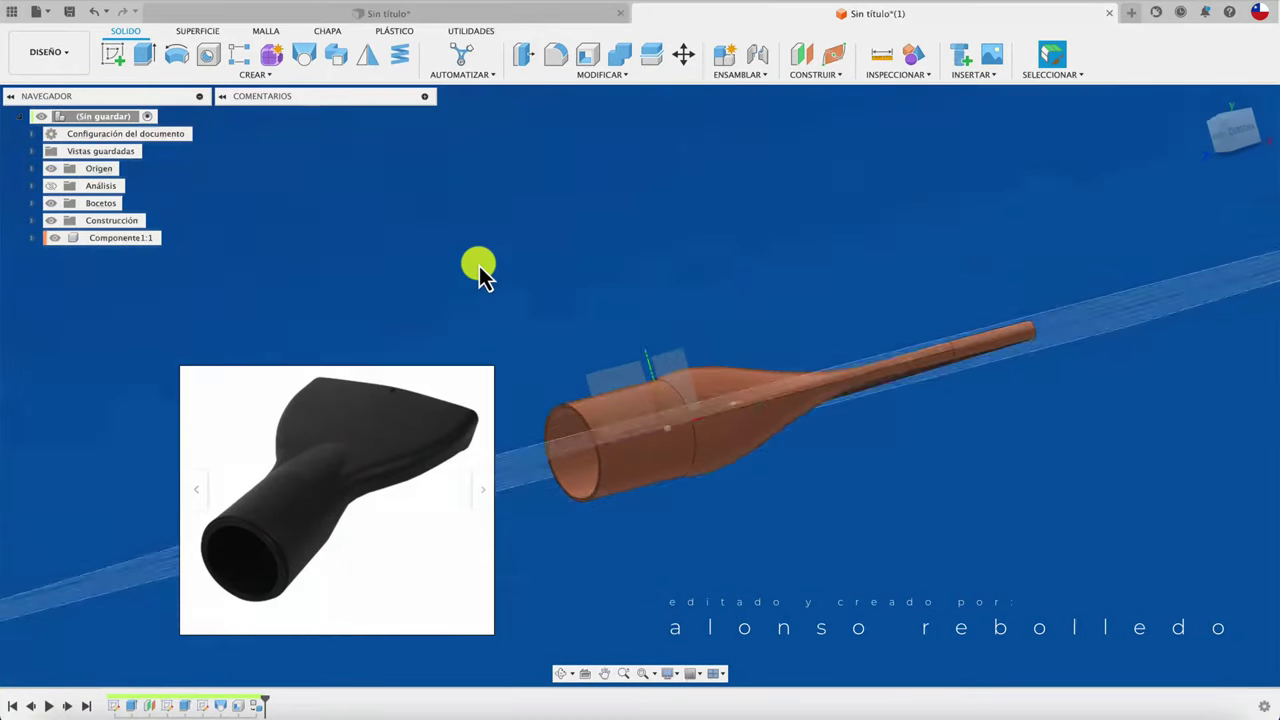